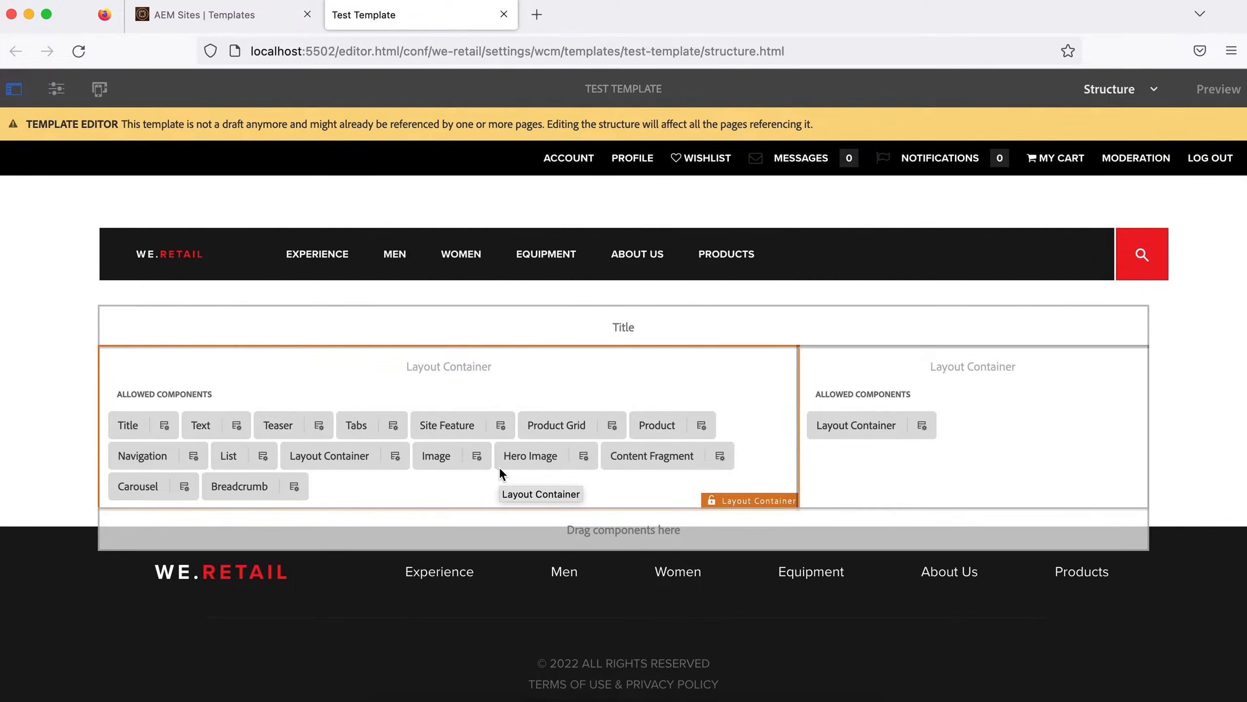
Open the template's page policy and browse the category choices for a new client library entry
click(55, 90)
click(29, 170)
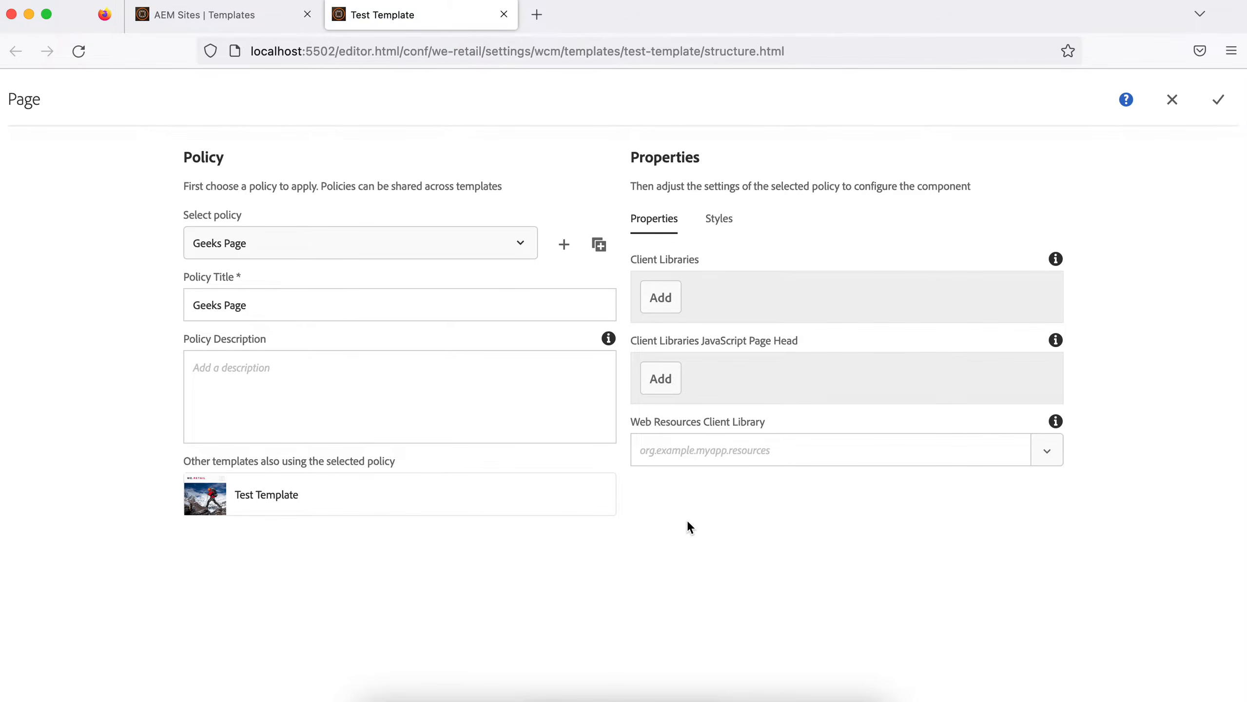
click(660, 297)
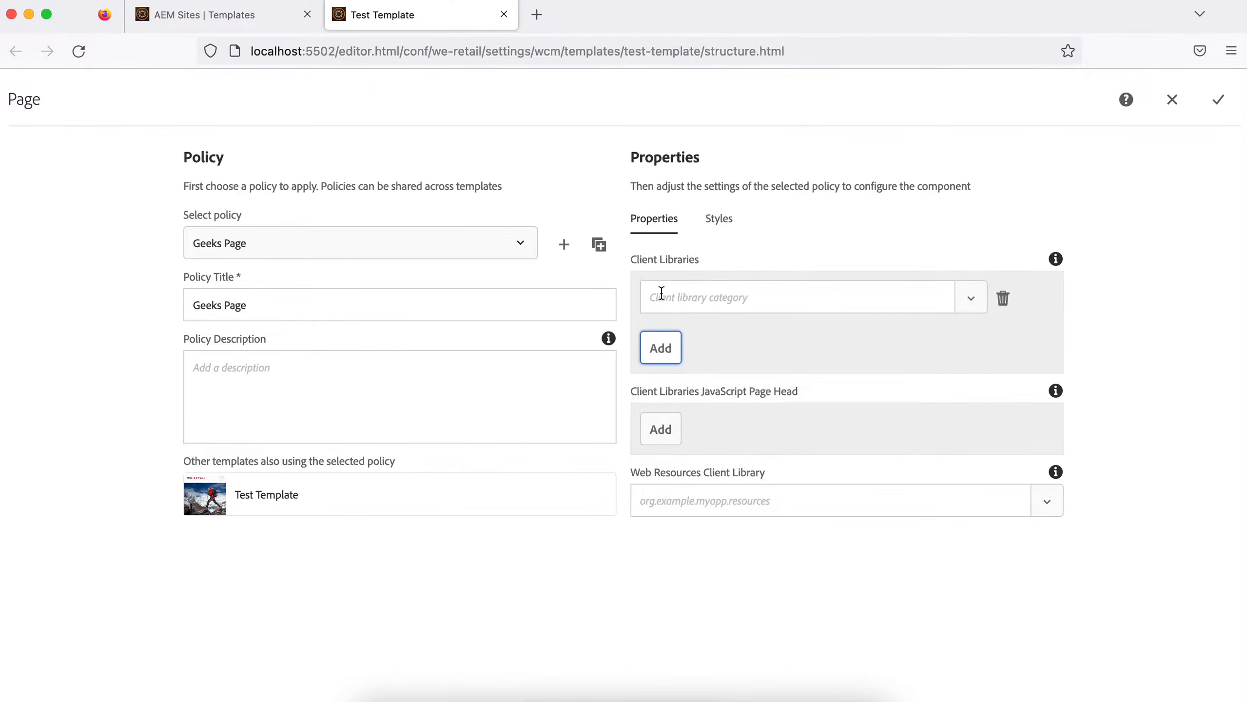
click(919, 300)
click(970, 298)
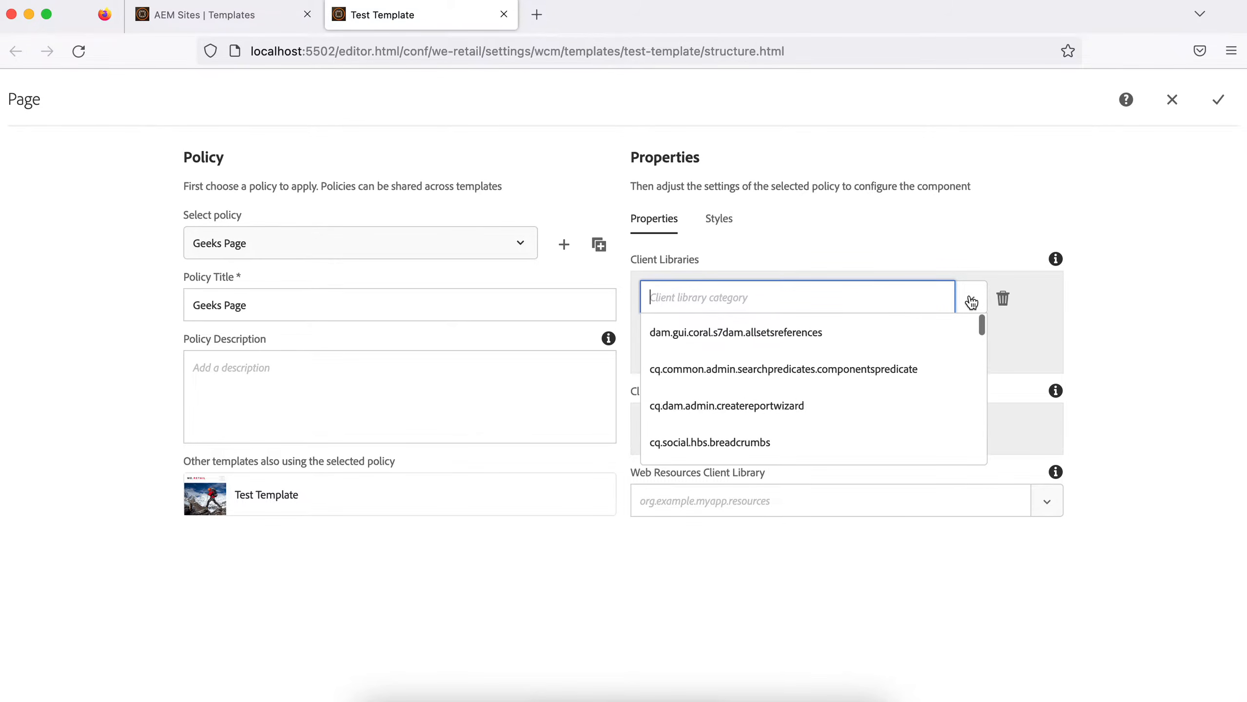
scroll(859, 389, down, 5)
scroll(859, 388, up, 5)
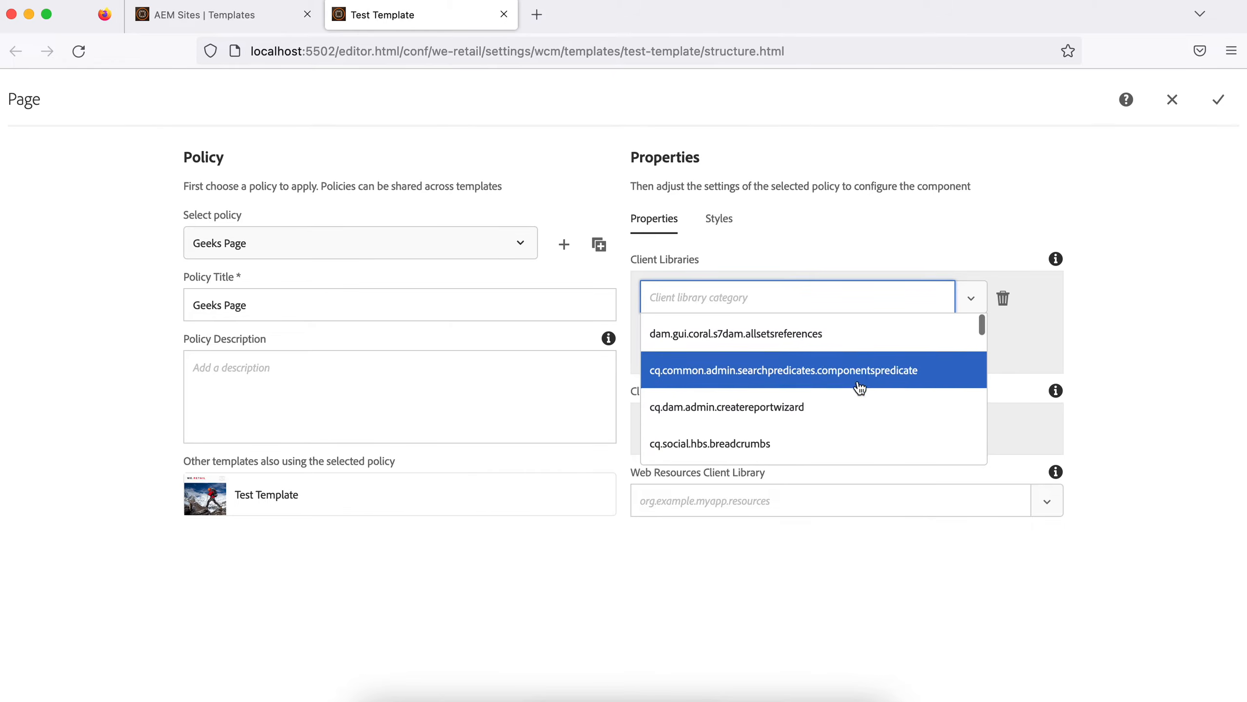
click(971, 254)
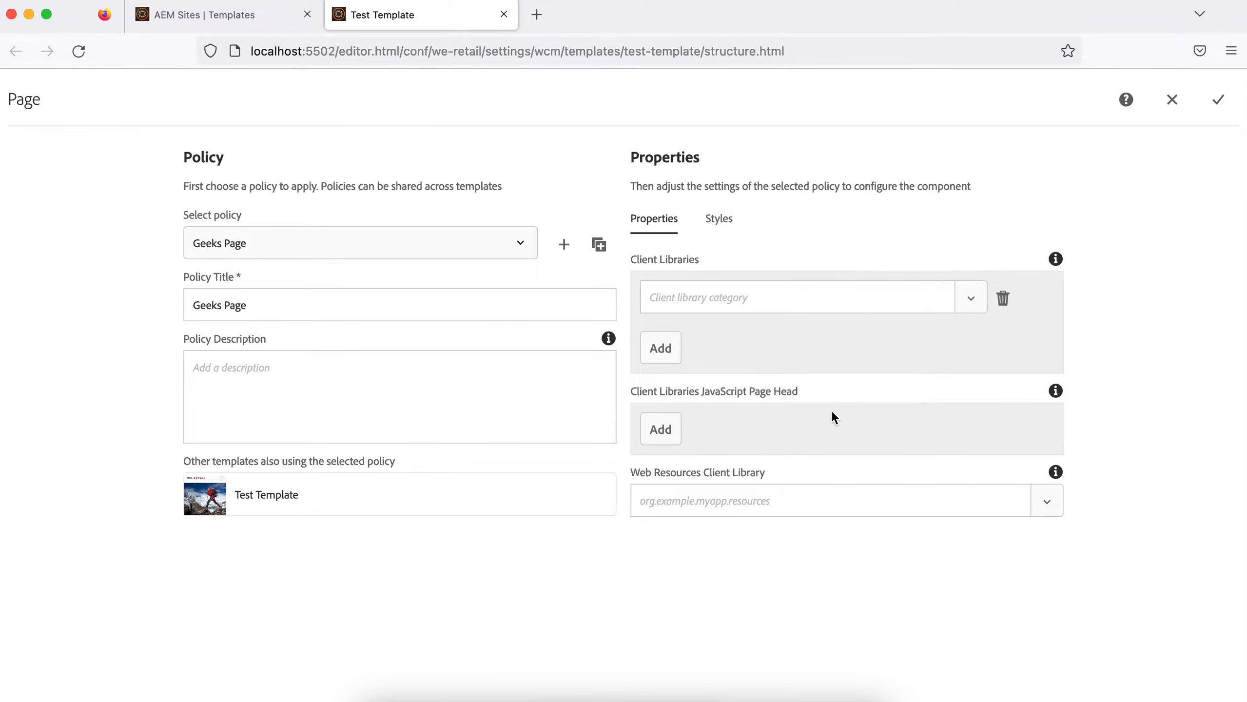
Try out adding and removing a JavaScript page head client library entry, and view the page policy's styles
click(662, 429)
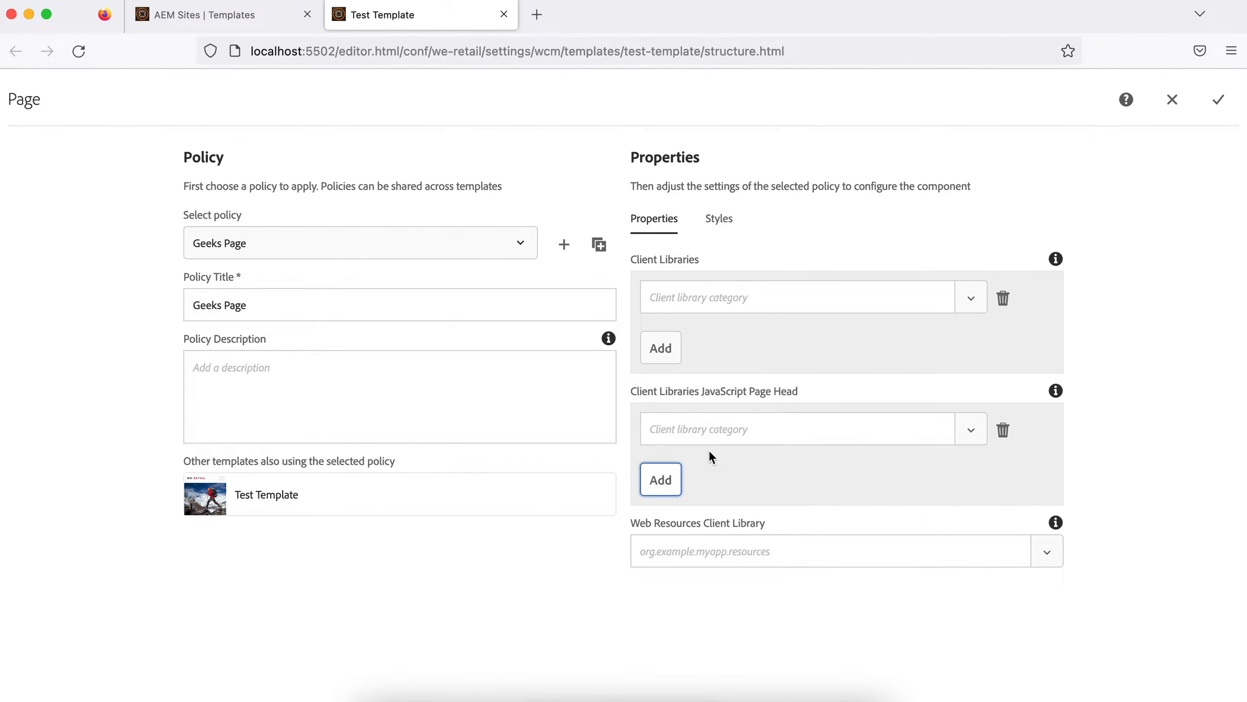
click(684, 483)
click(1003, 431)
click(902, 507)
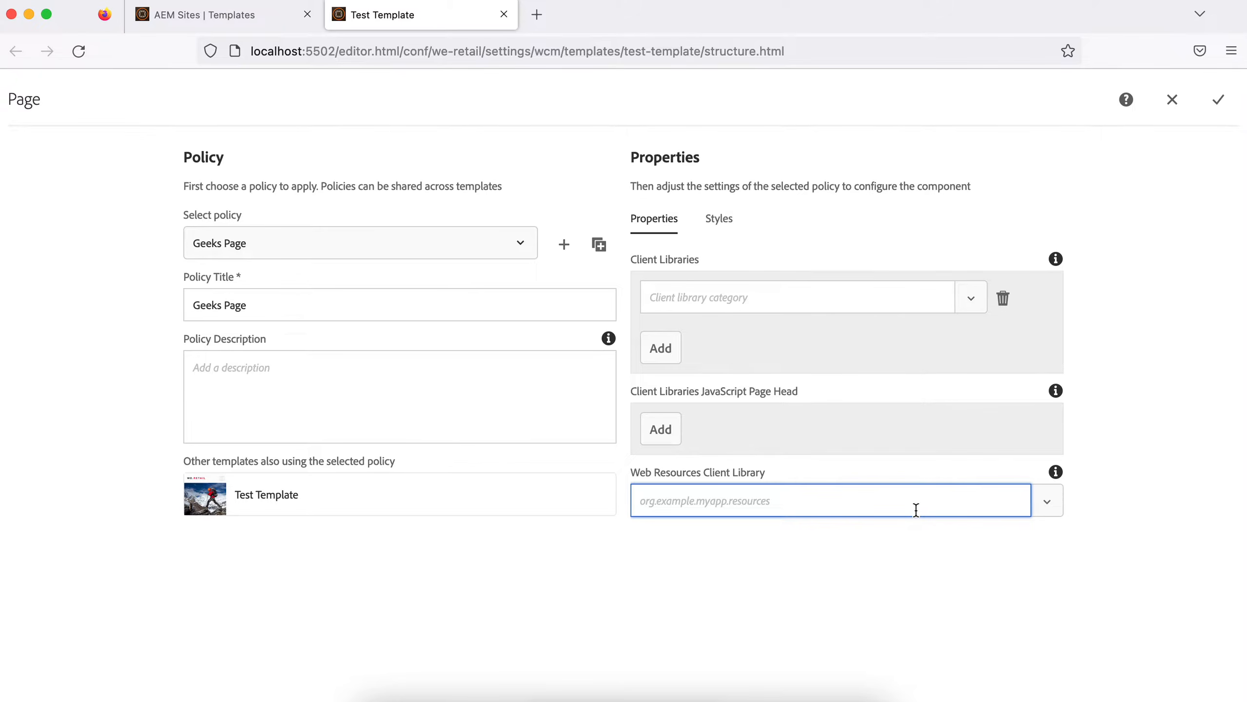
click(723, 235)
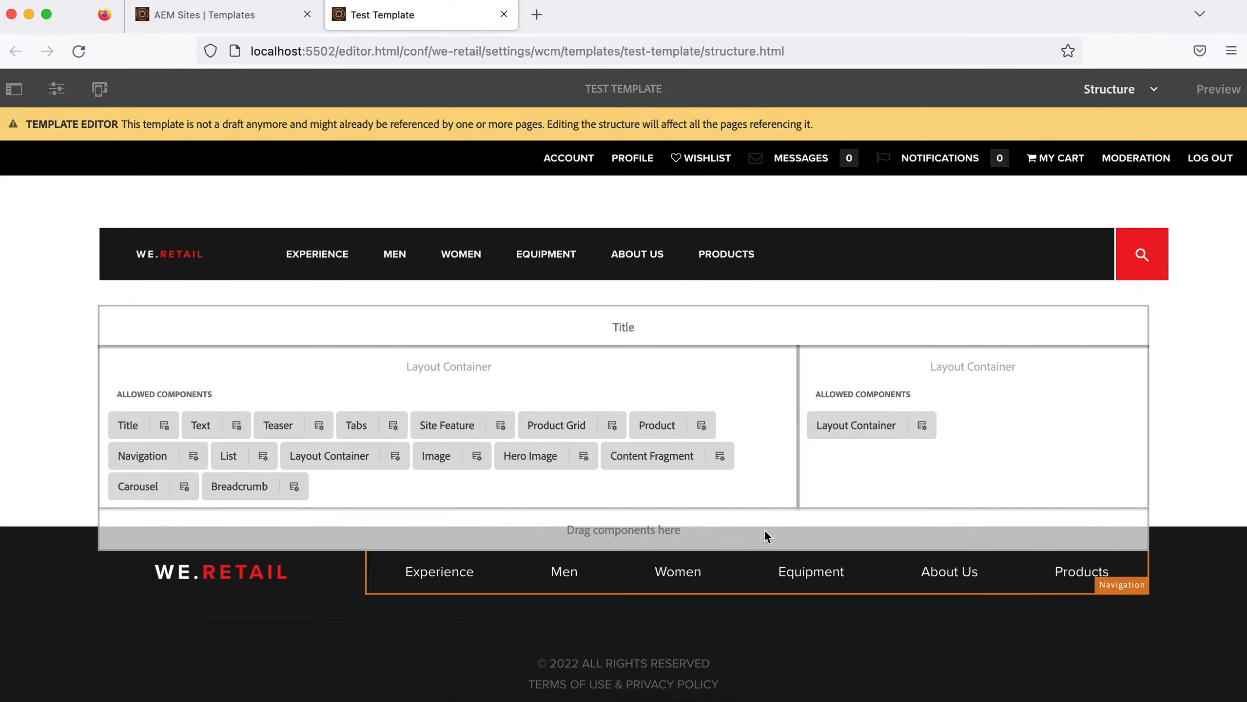
Open the policy of the wider layout container below the title and examine its allowed component groups
click(668, 495)
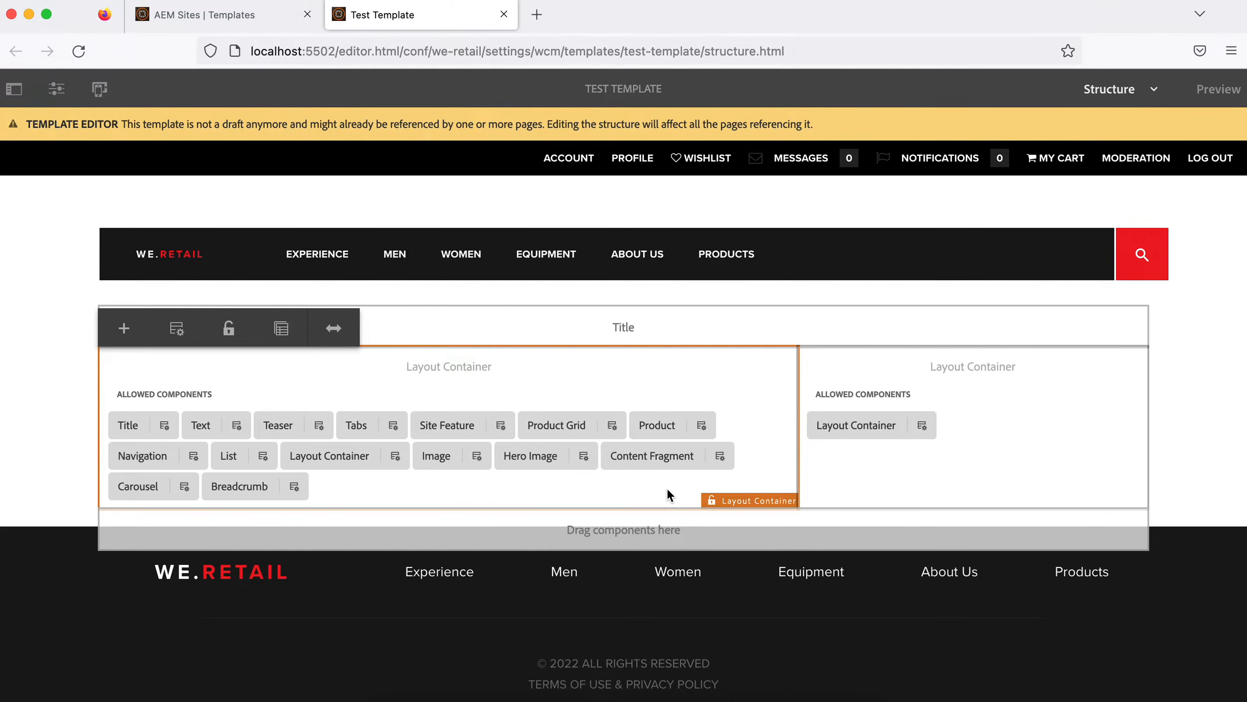
click(177, 328)
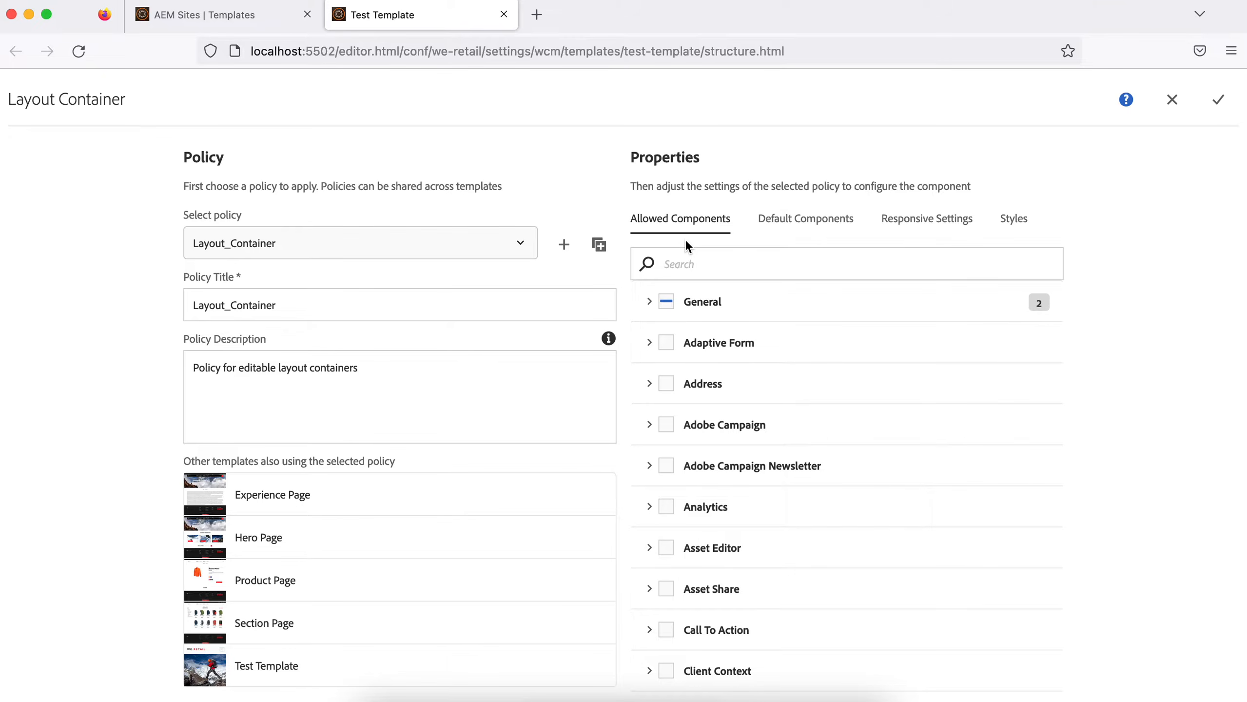
click(1171, 100)
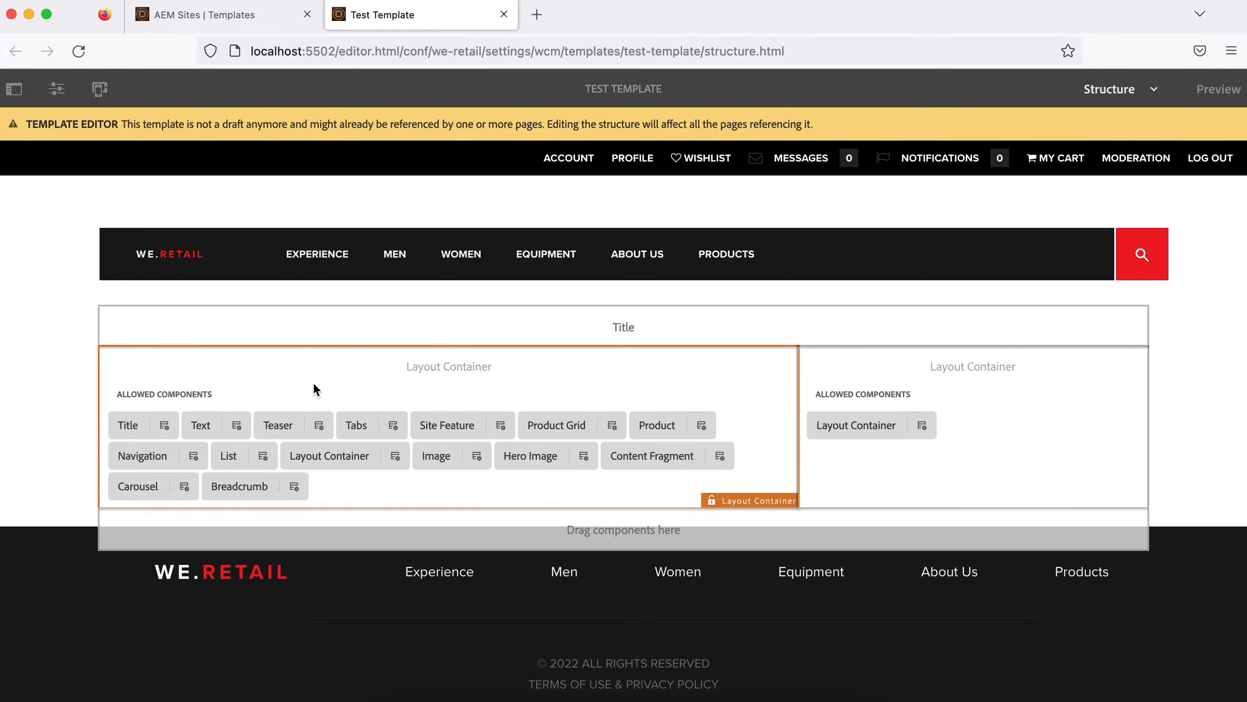
click(271, 388)
click(173, 329)
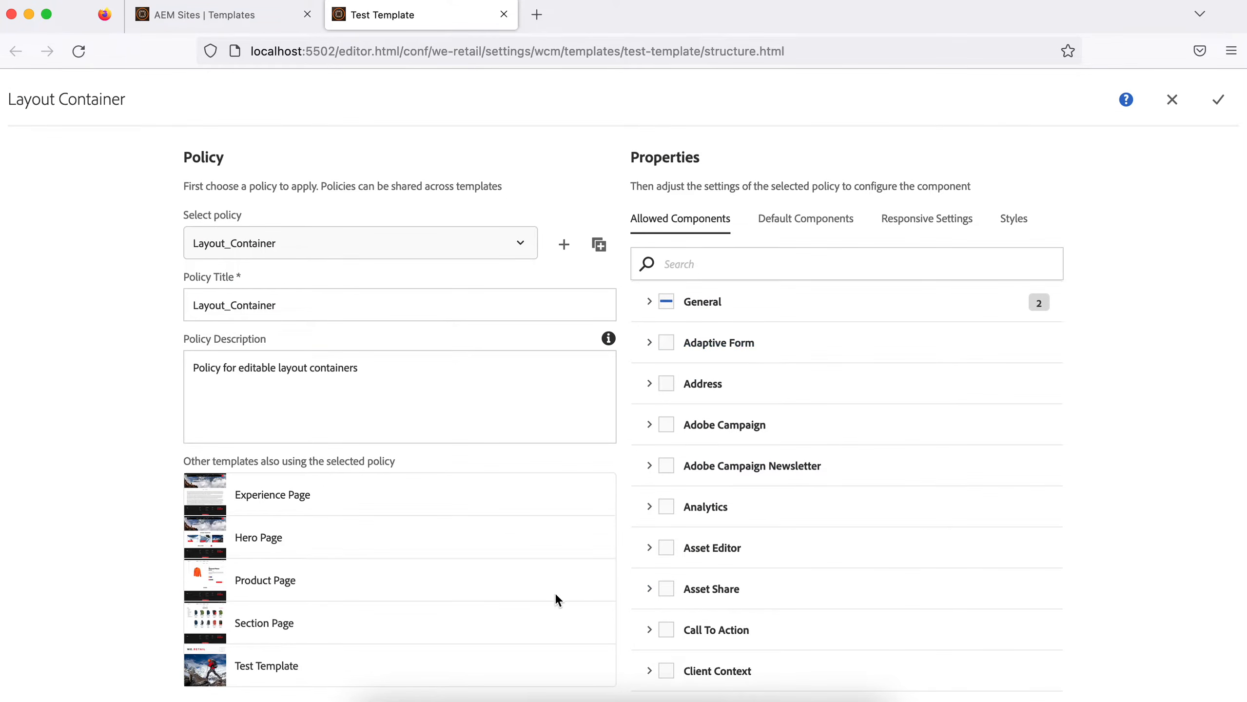
scroll(824, 495, down, 10)
scroll(798, 370, down, 15)
scroll(798, 369, up, 20)
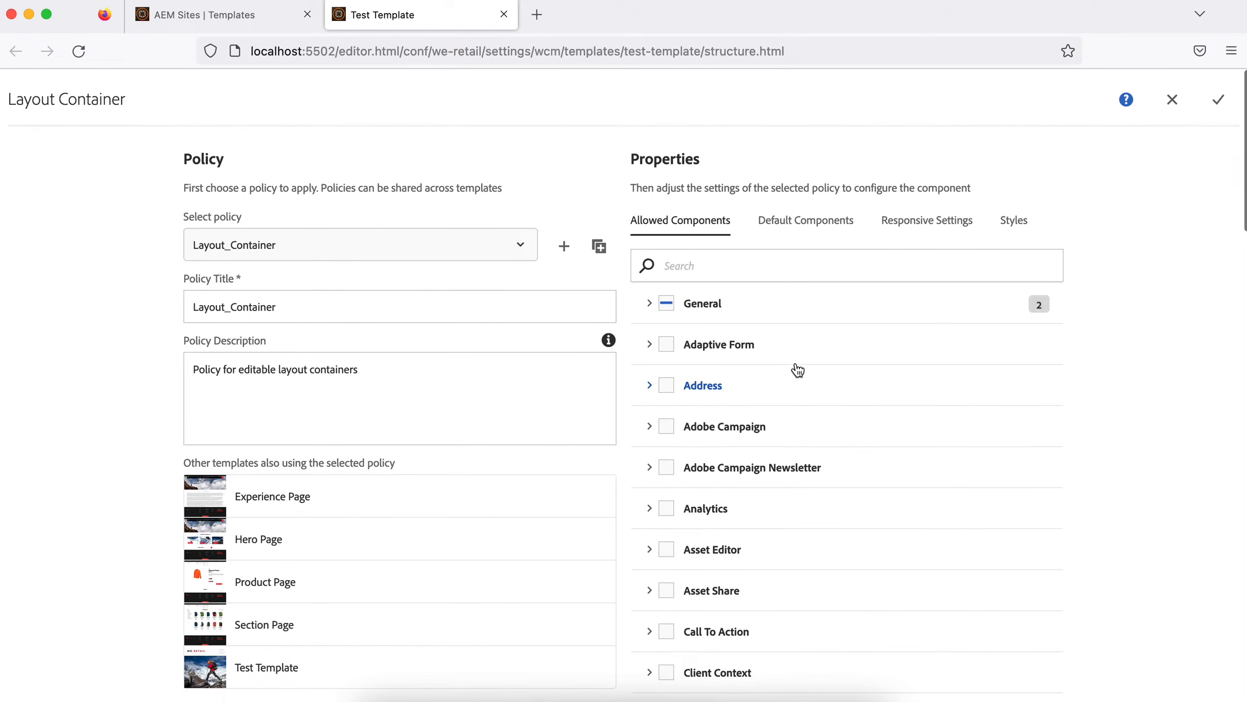
Review the layout container policy's default component mappings, responsive settings and styles, and close it without saving
click(797, 227)
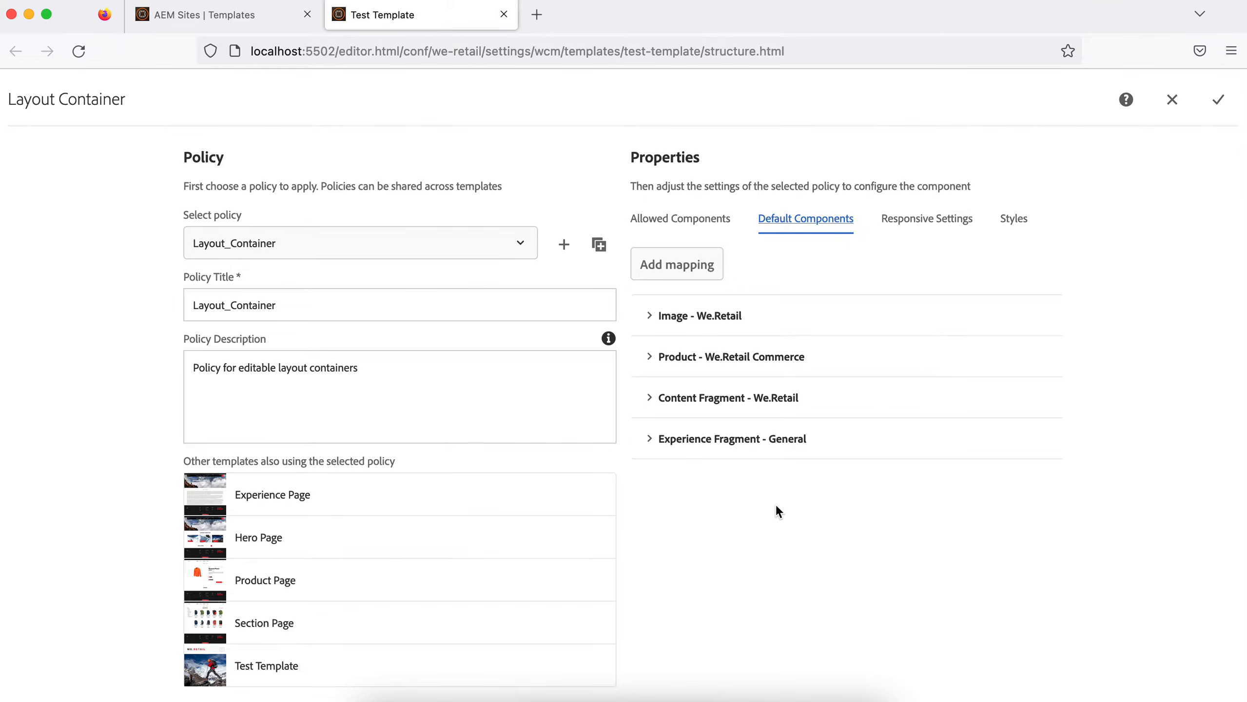
click(649, 316)
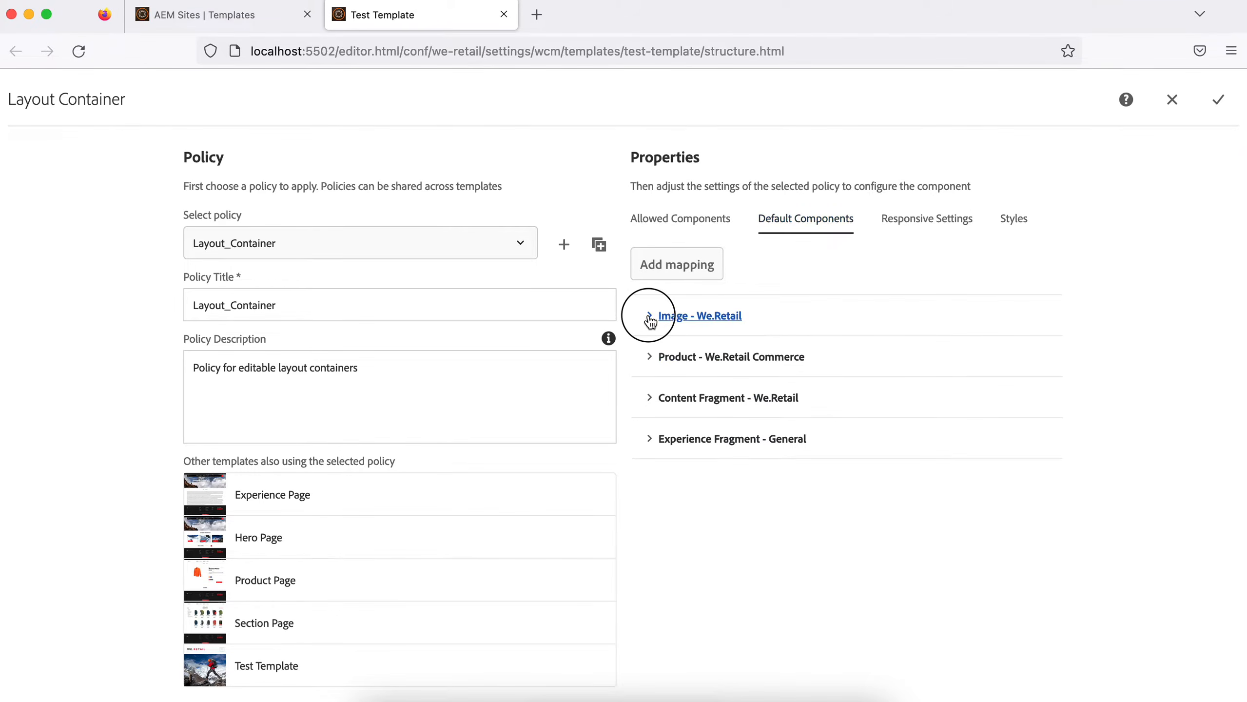
click(648, 316)
click(933, 218)
click(1018, 220)
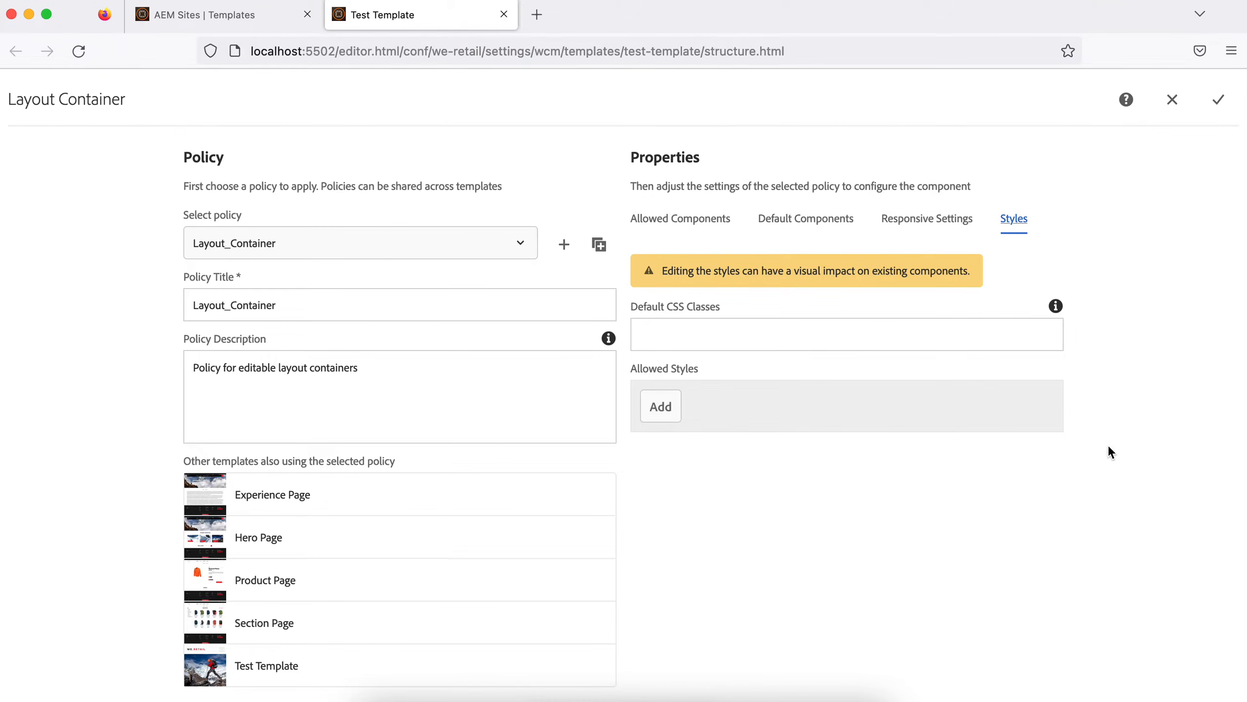
click(1171, 103)
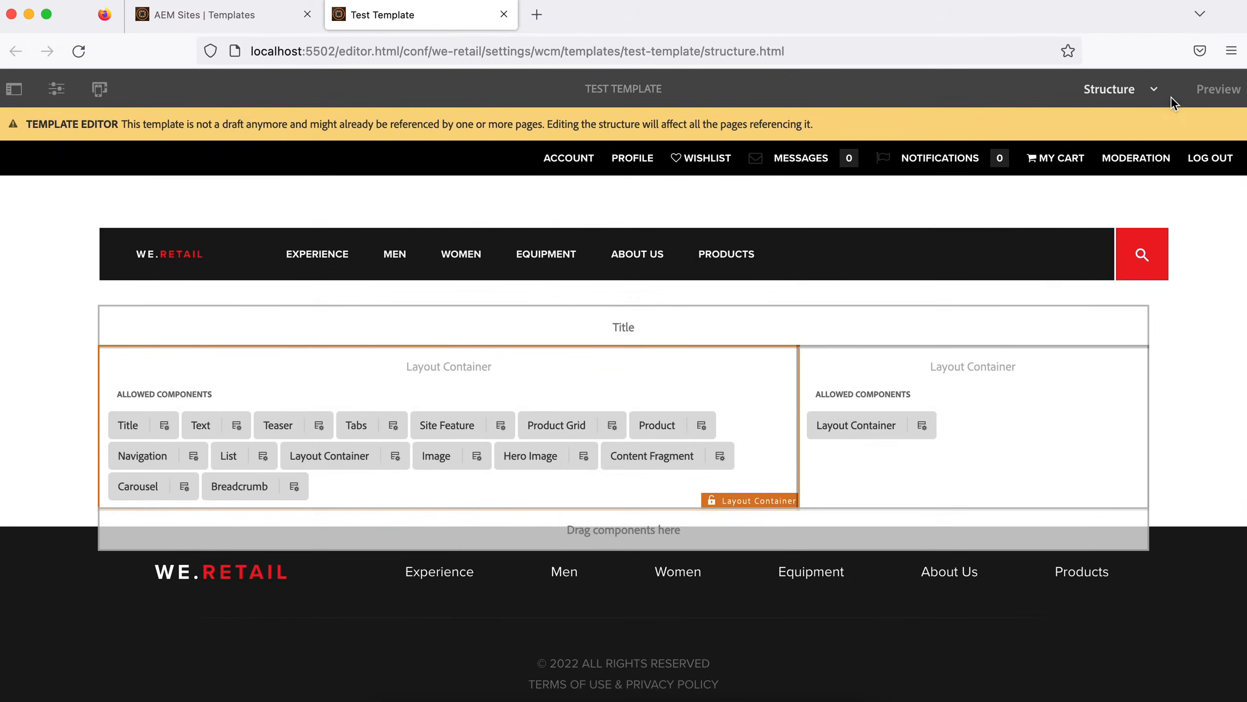
Review the List component policy's item settings and styles, and open the Image component's policy to view its features
scroll(923, 358, down, 2)
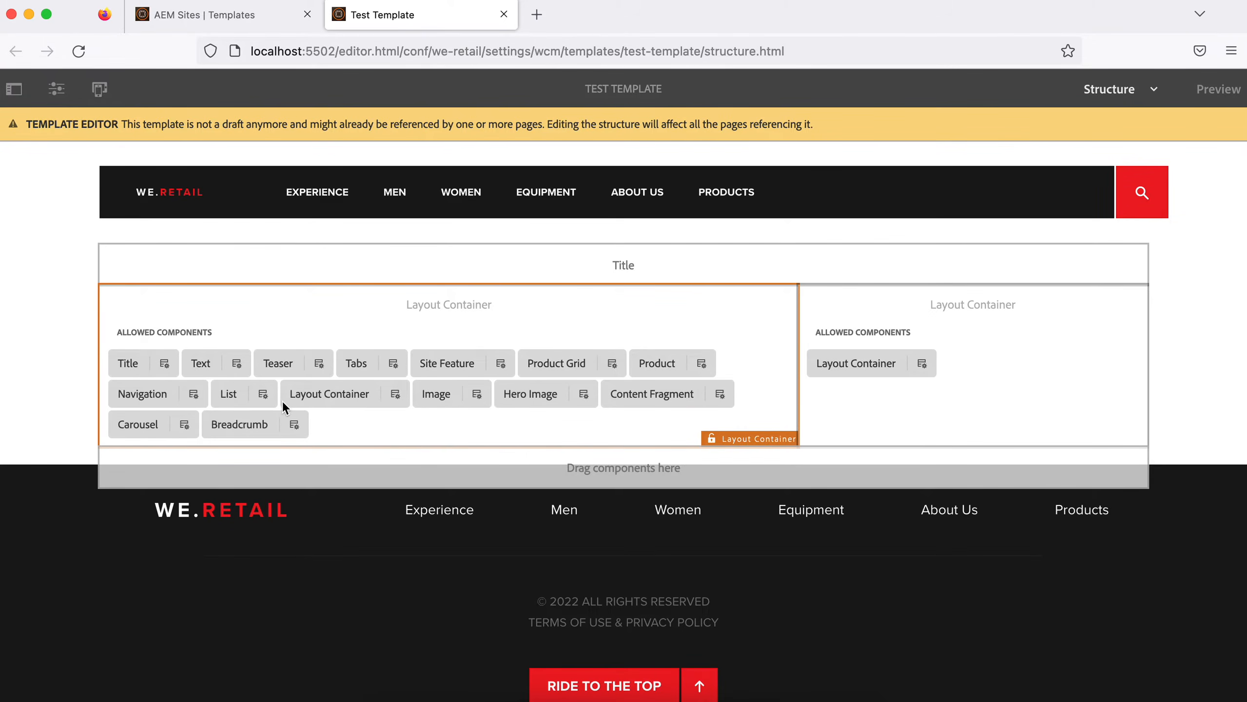
click(263, 396)
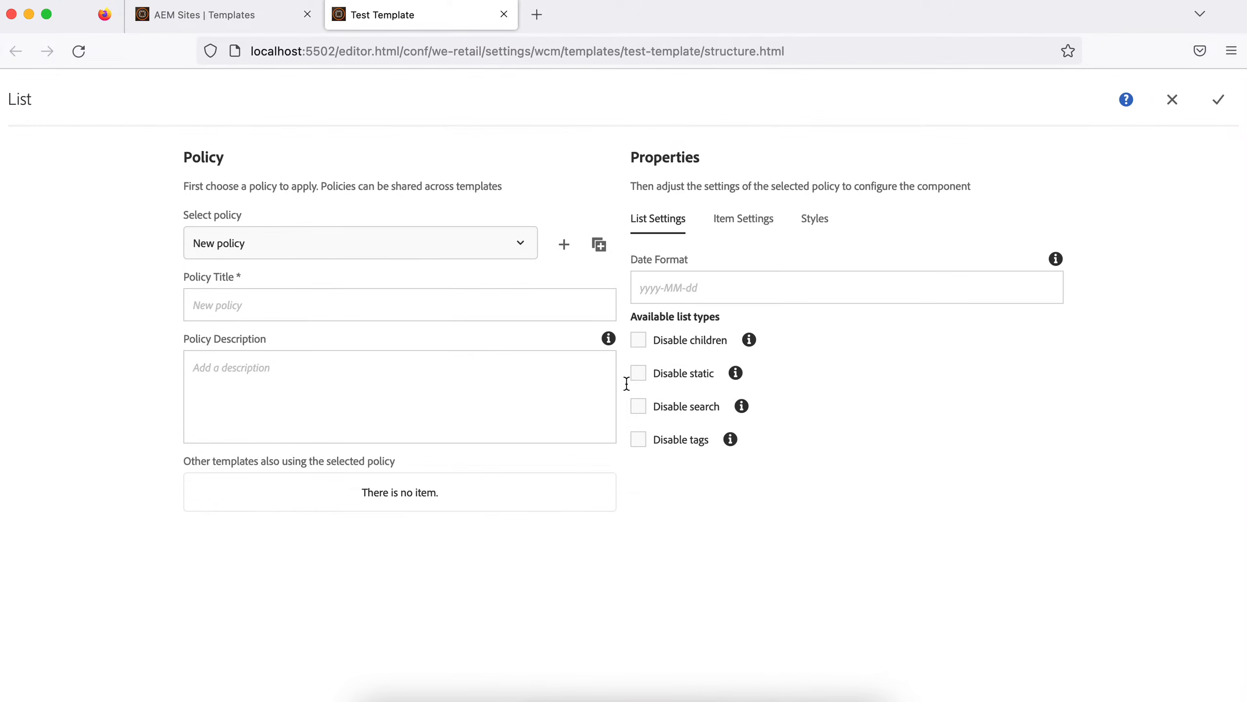
click(744, 226)
click(814, 222)
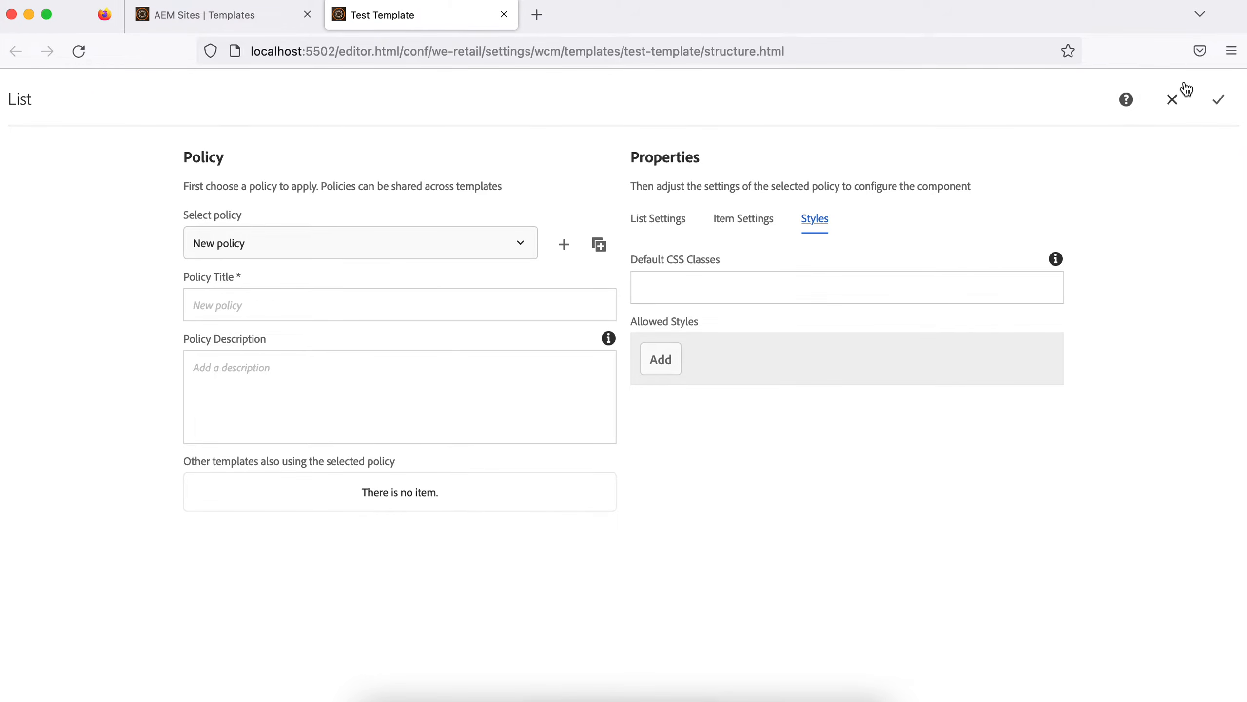
click(1175, 101)
click(477, 394)
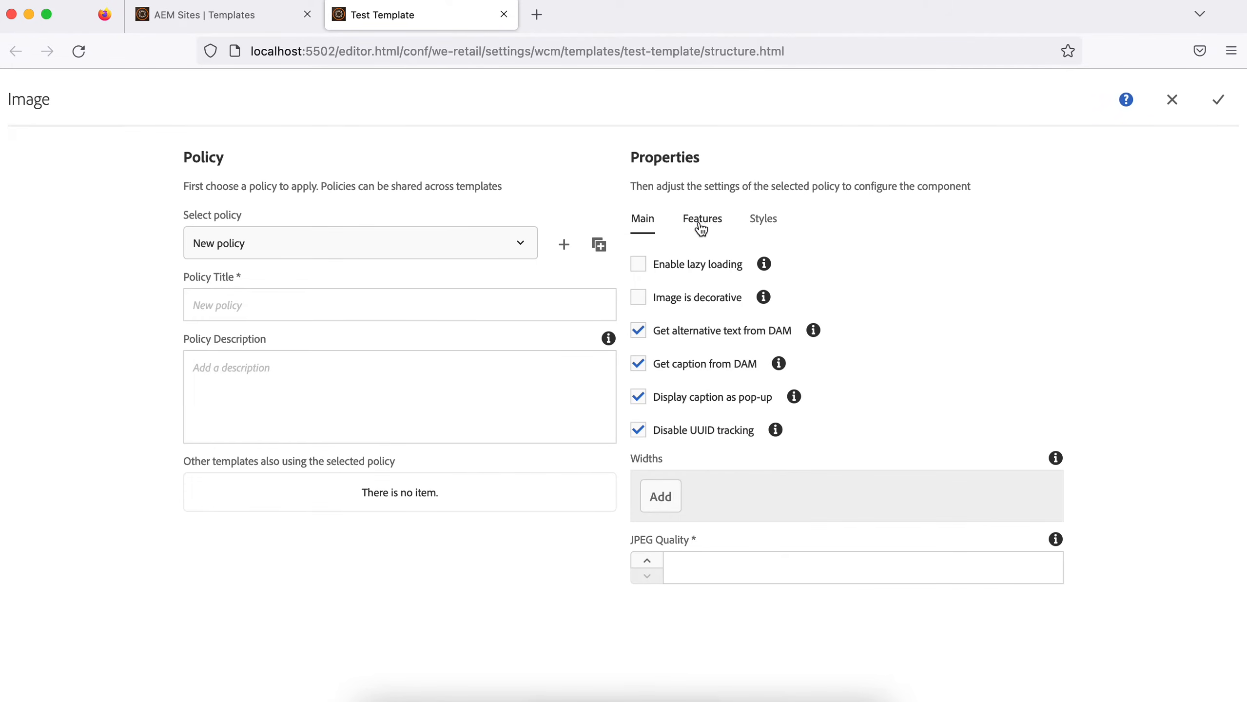
click(701, 228)
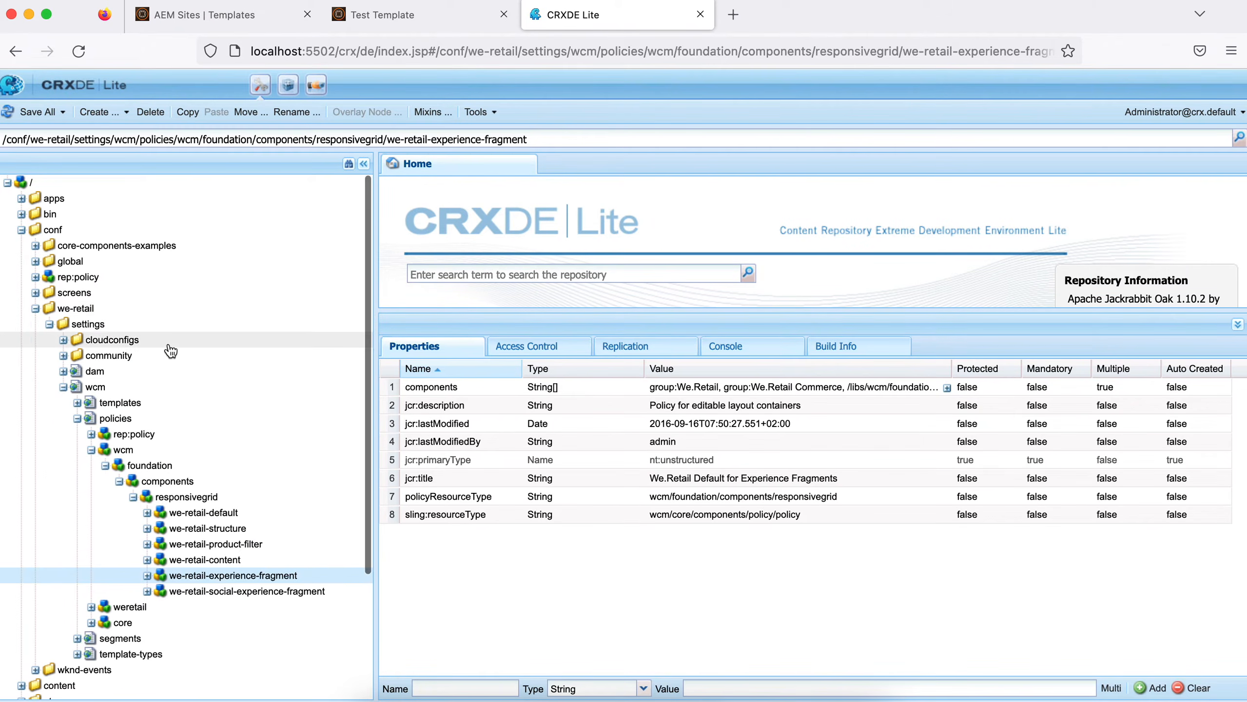
In CRXDE Lite, expand /conf/we-retail/settings/wcm/templates/test-template and compare the node path with the template editor's URL
click(77, 418)
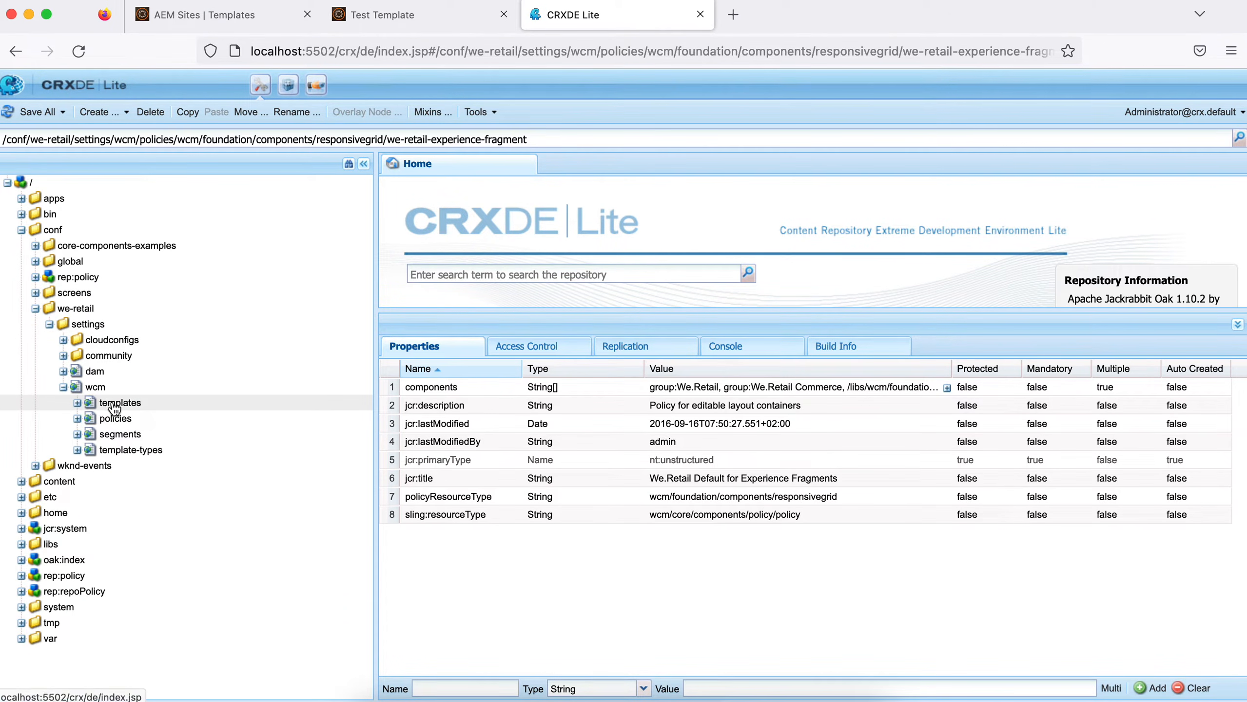
double_click(106, 403)
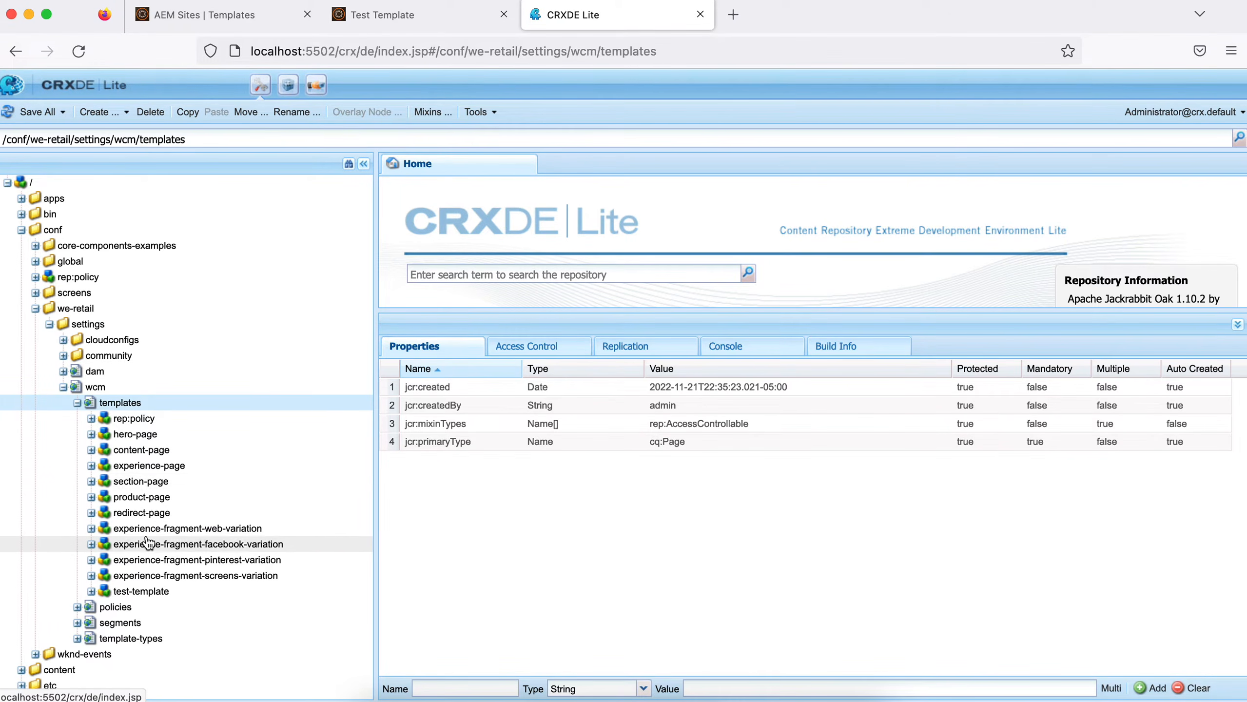
scroll(148, 543, down, 3)
double_click(129, 476)
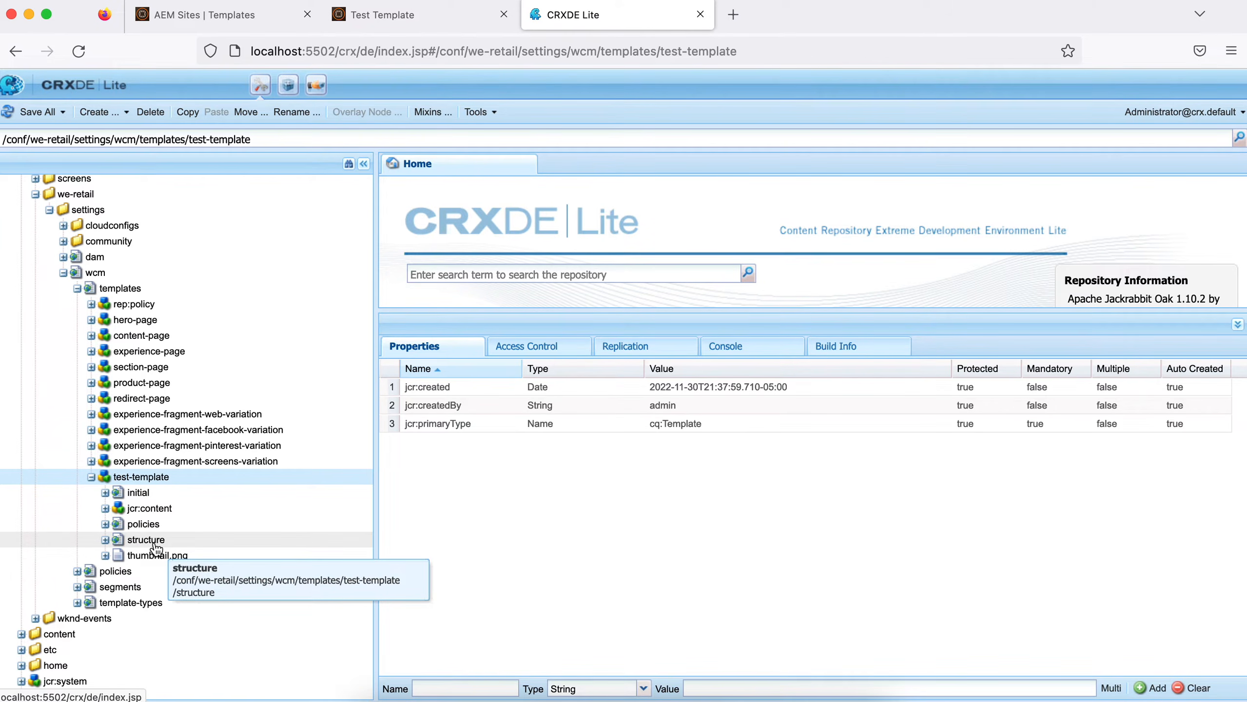
click(428, 12)
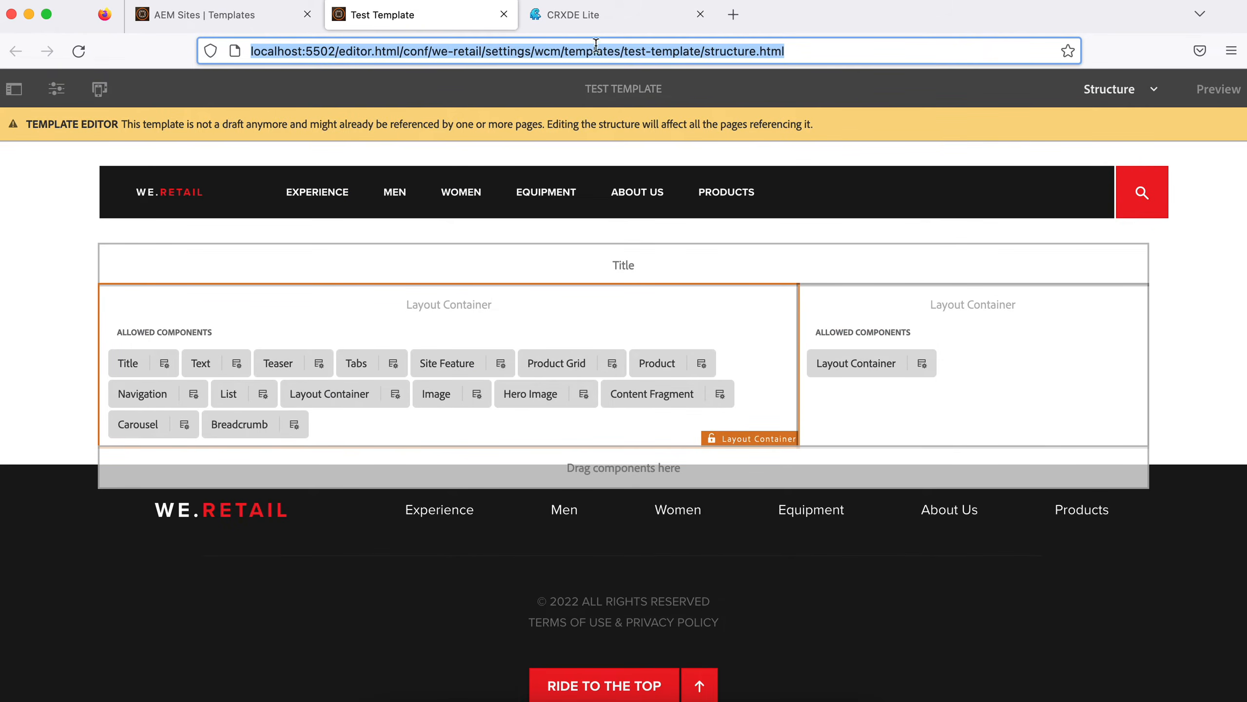
click(590, 15)
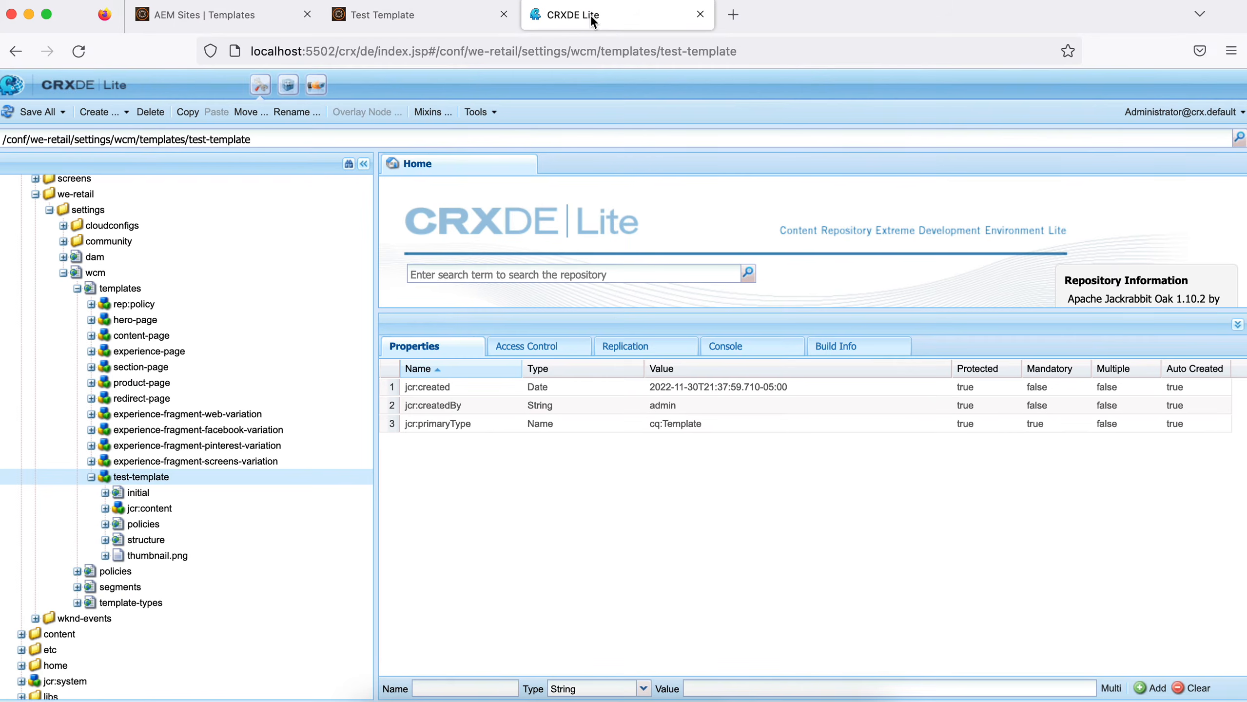
Expand the test template's policies node through jcr:content to root, and inspect the policy mapping of responsivegrid
double_click(146, 526)
double_click(167, 539)
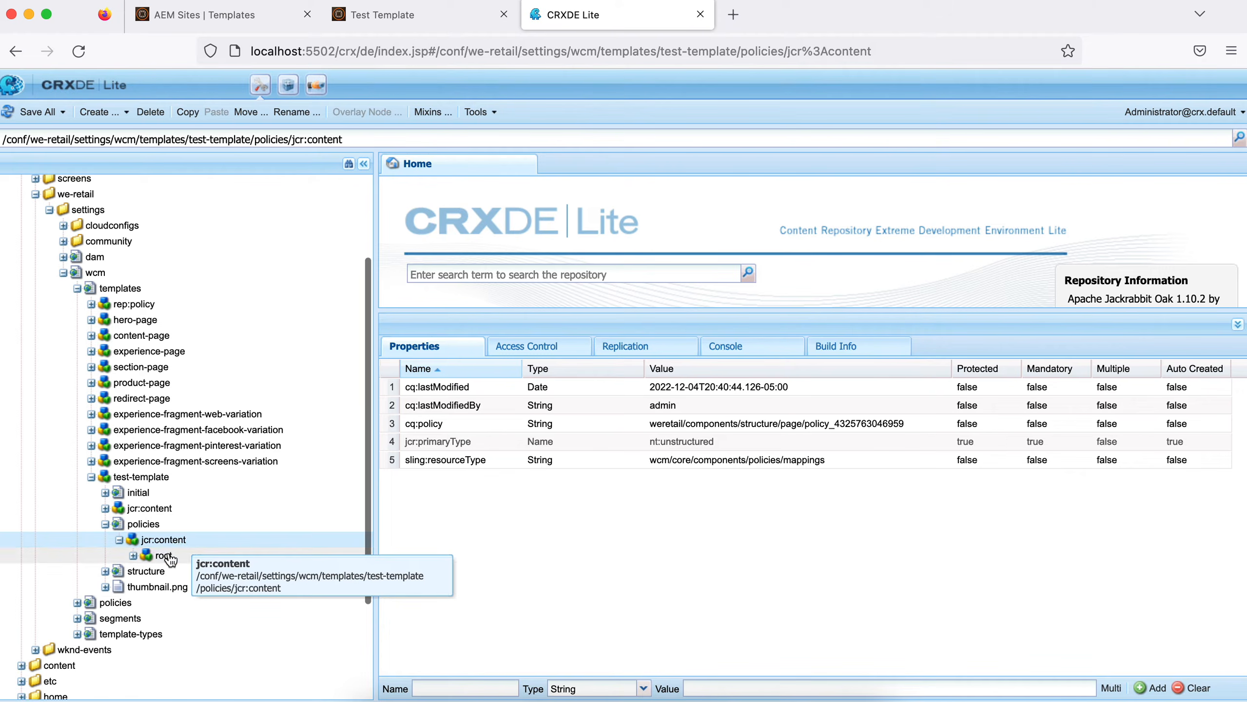
double_click(164, 557)
scroll(256, 532, down, 1)
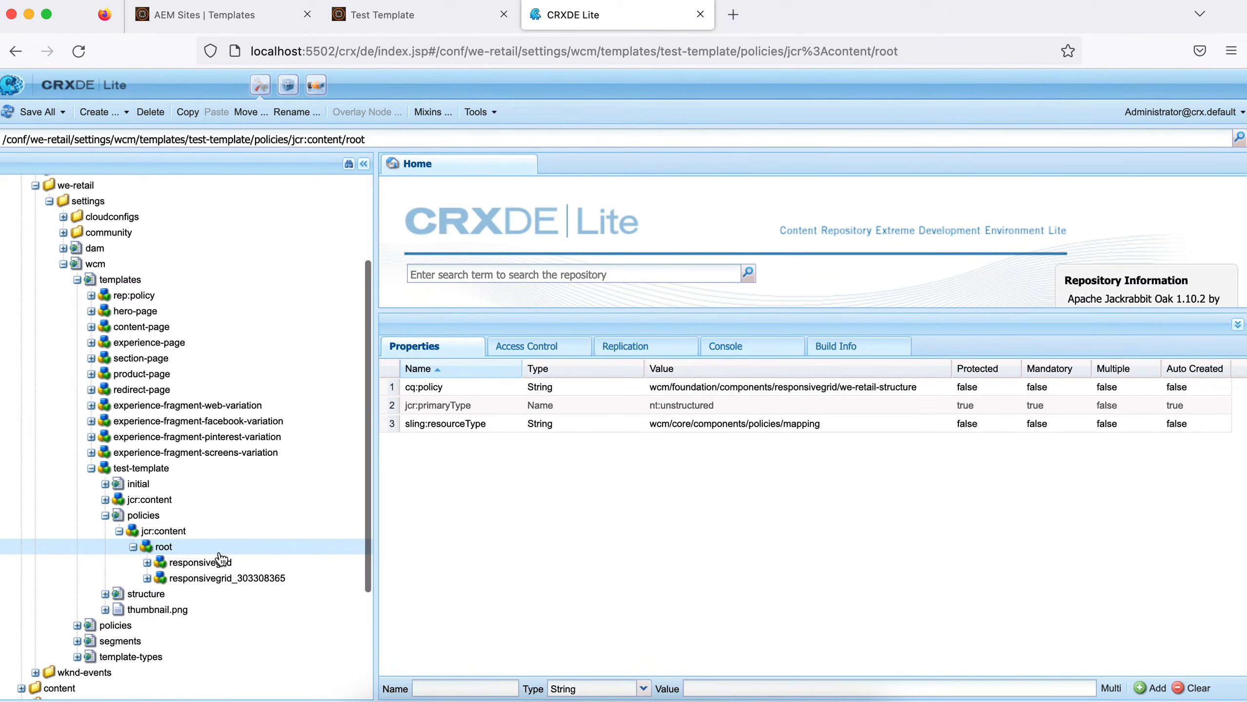
click(214, 553)
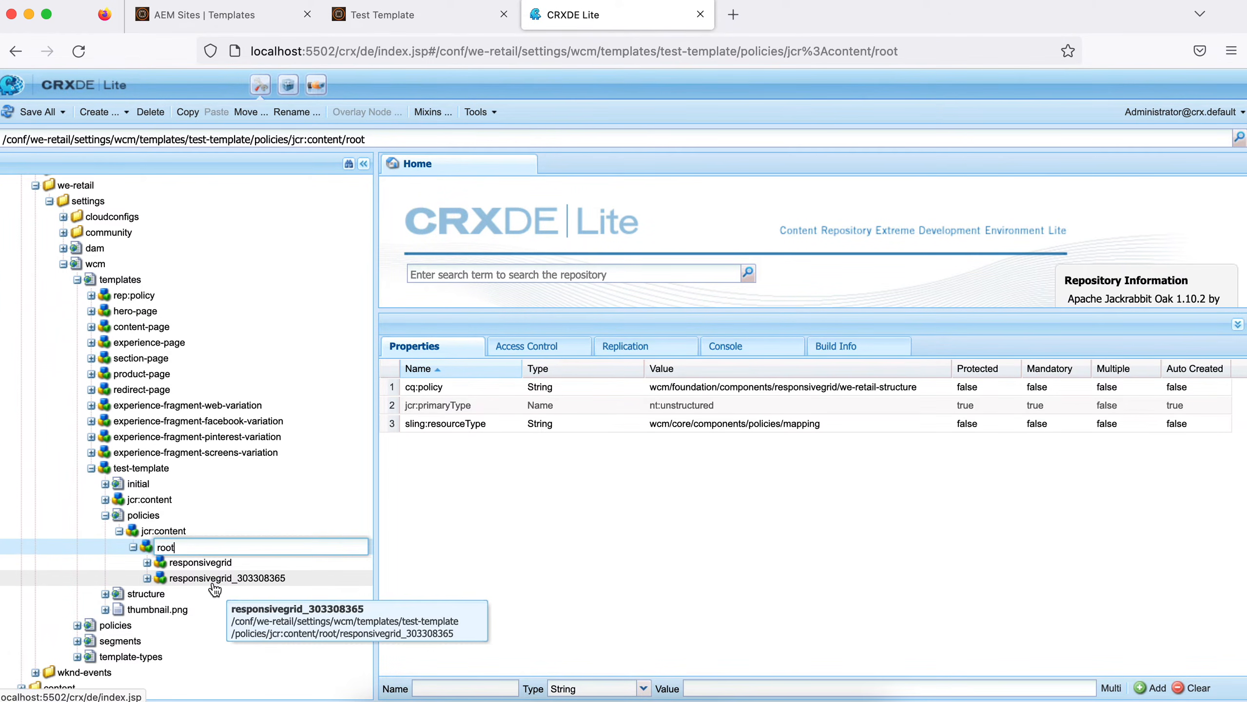
click(202, 568)
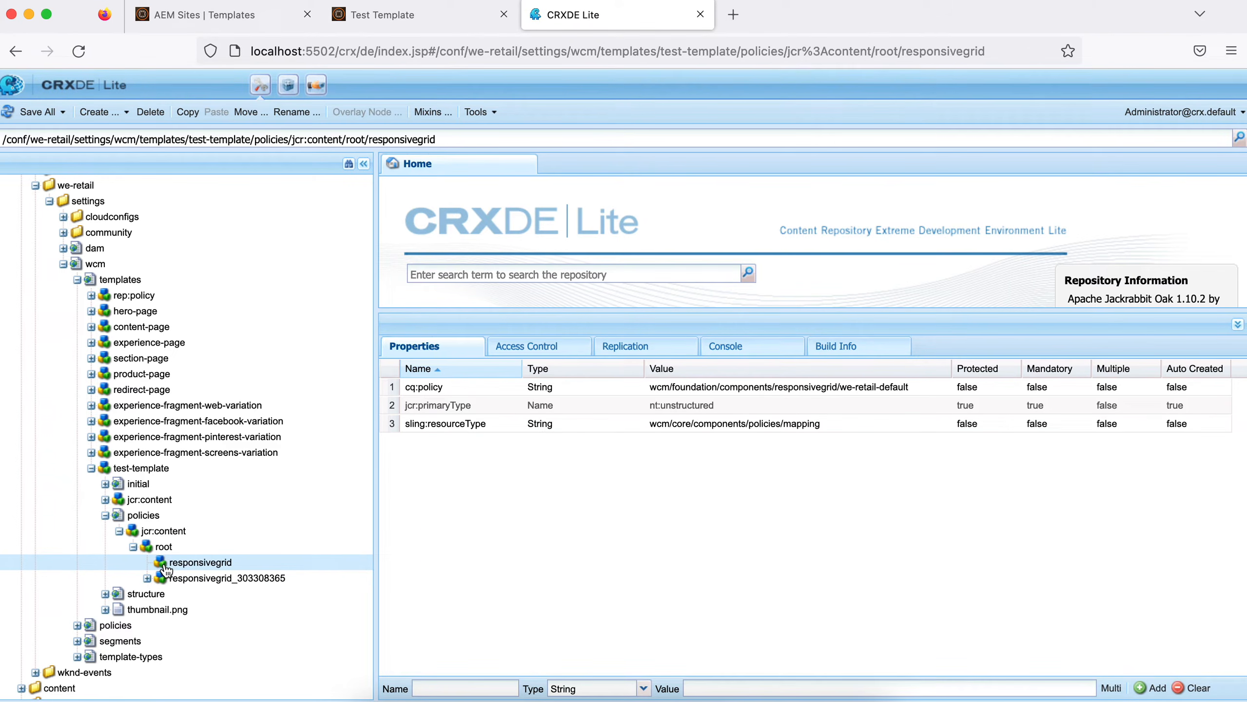
Expand /conf/we-retail/settings/wcm/policies to examine the stored responsivegrid policies
scroll(165, 568, down, 1)
click(77, 231)
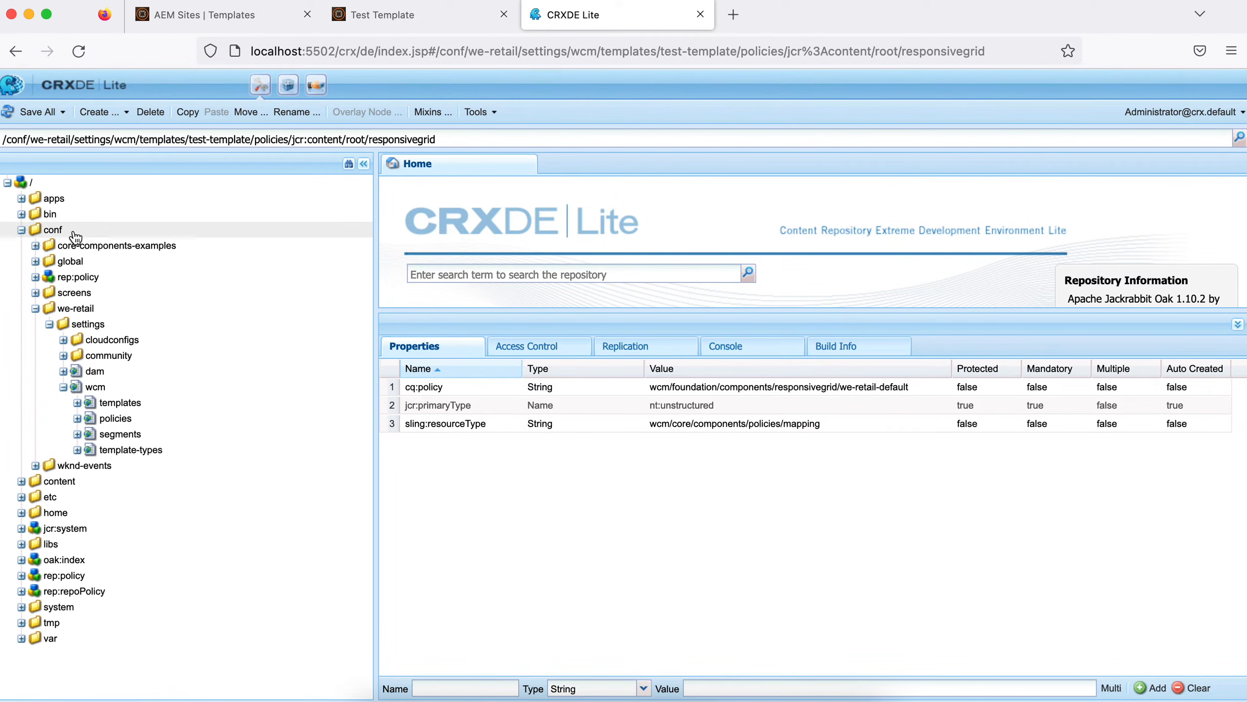
double_click(114, 419)
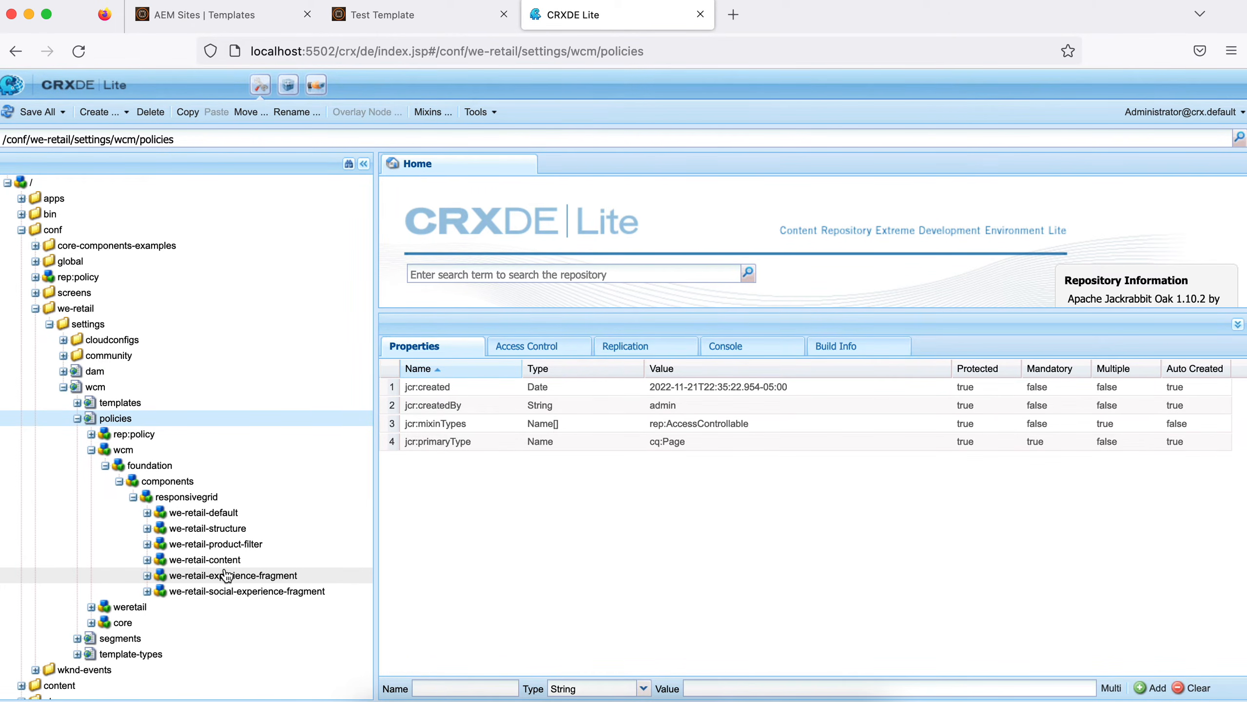
Expand the templates node again and inspect the cq:policy reference on the test template's responsivegrid node
double_click(123, 404)
scroll(200, 440, down, 5)
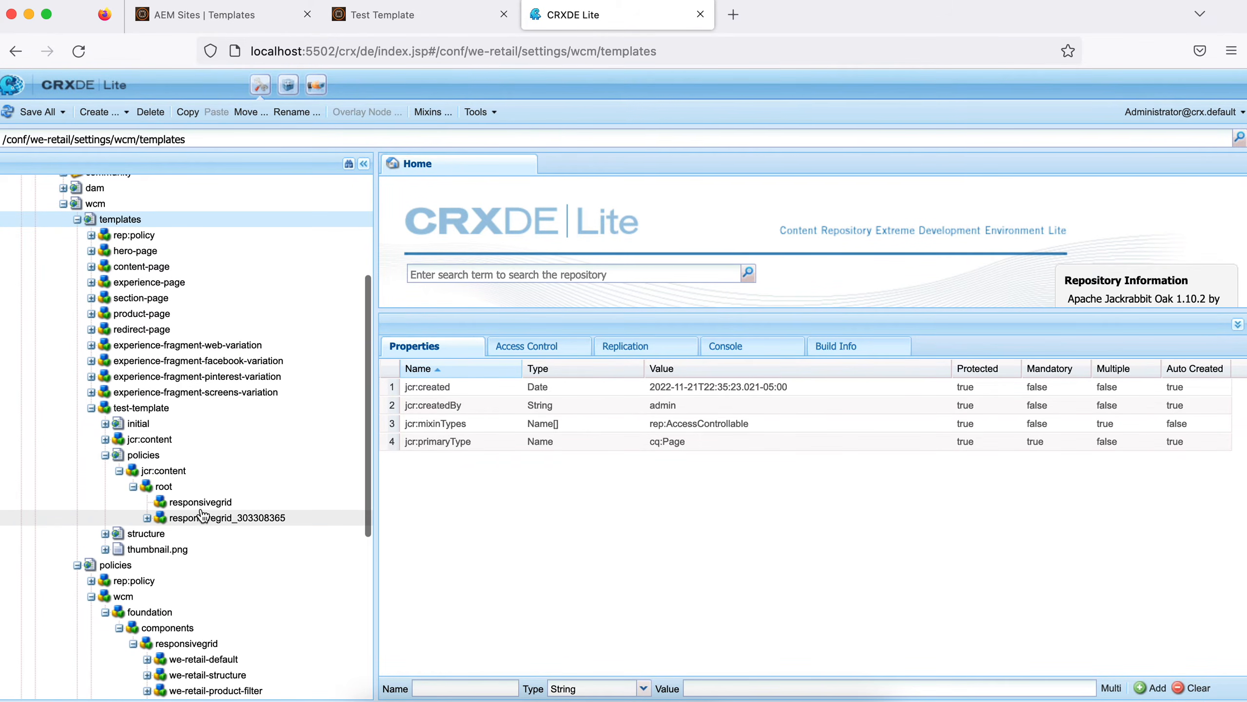
click(201, 502)
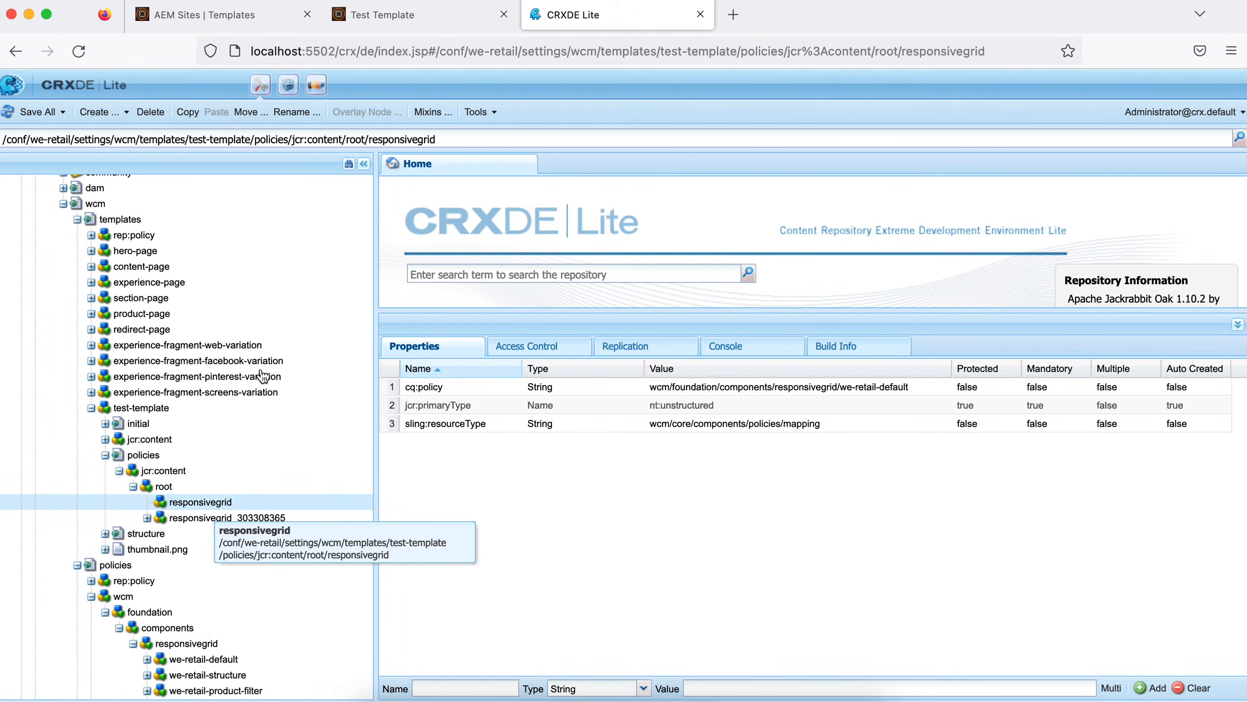
Review the layout containers in the template editor, then inspect the we-retail-default policy node's properties under responsivegrid in CRXDE Lite
click(400, 17)
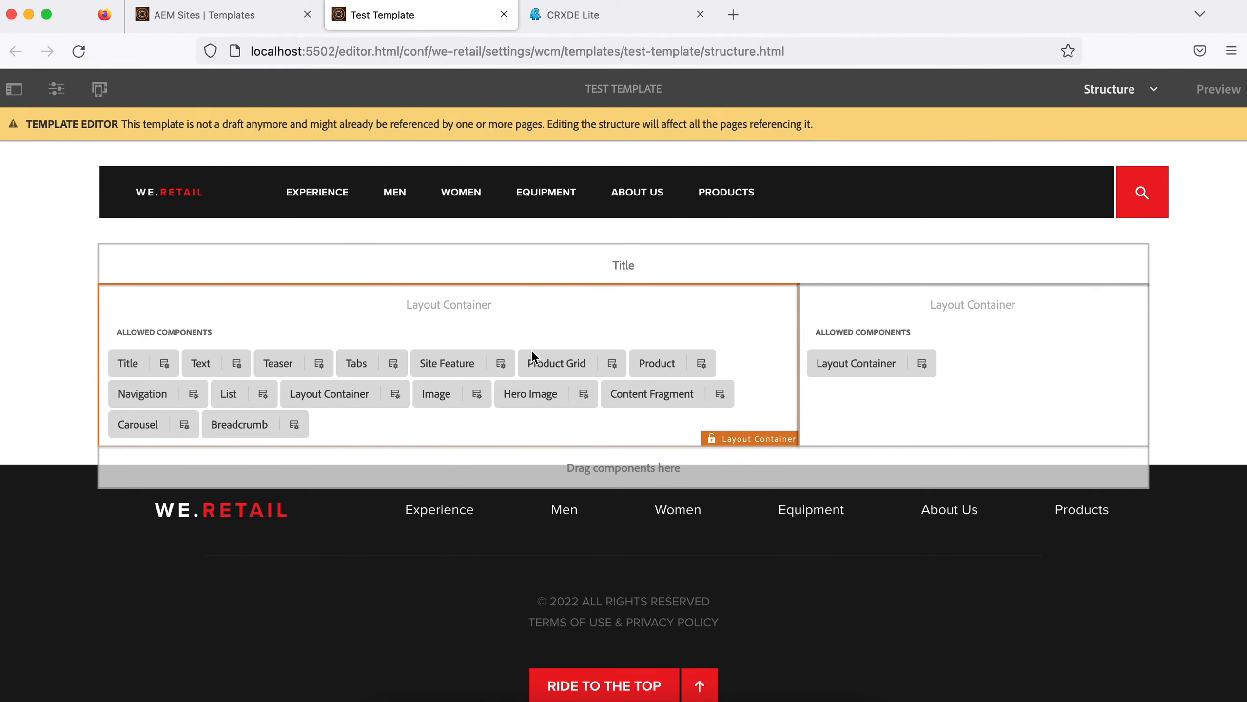
click(570, 16)
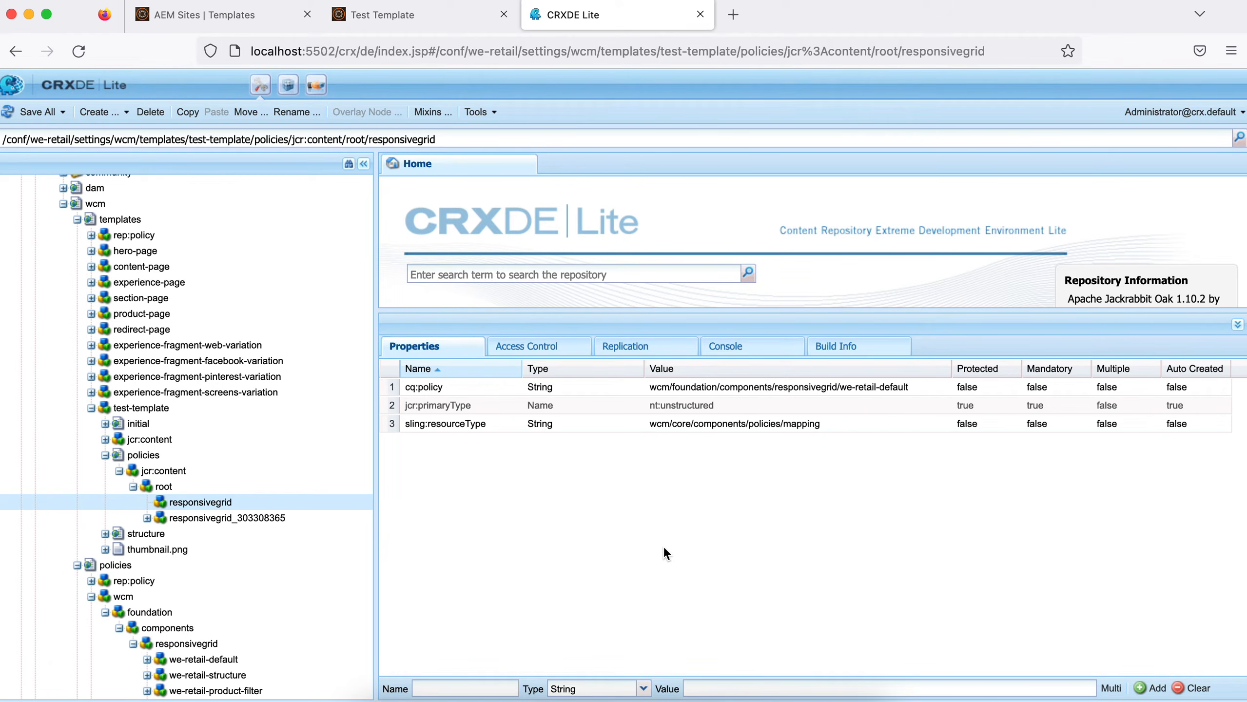
scroll(127, 620, down, 3)
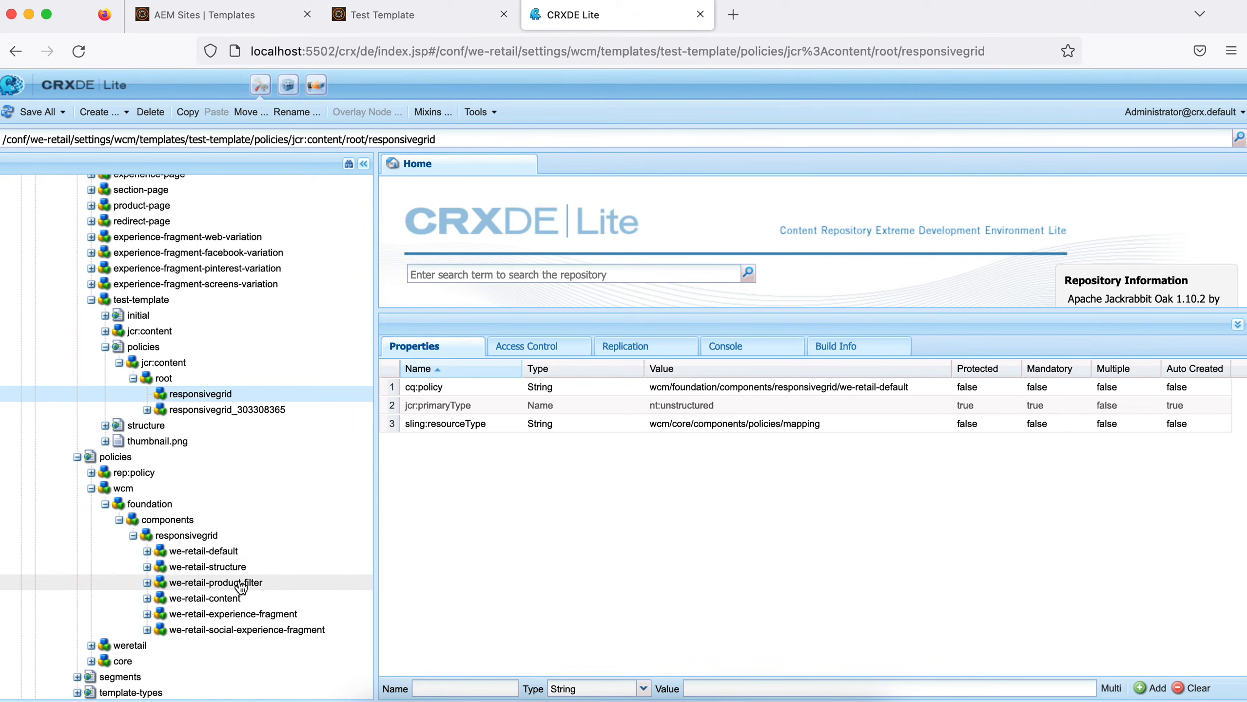
click(208, 553)
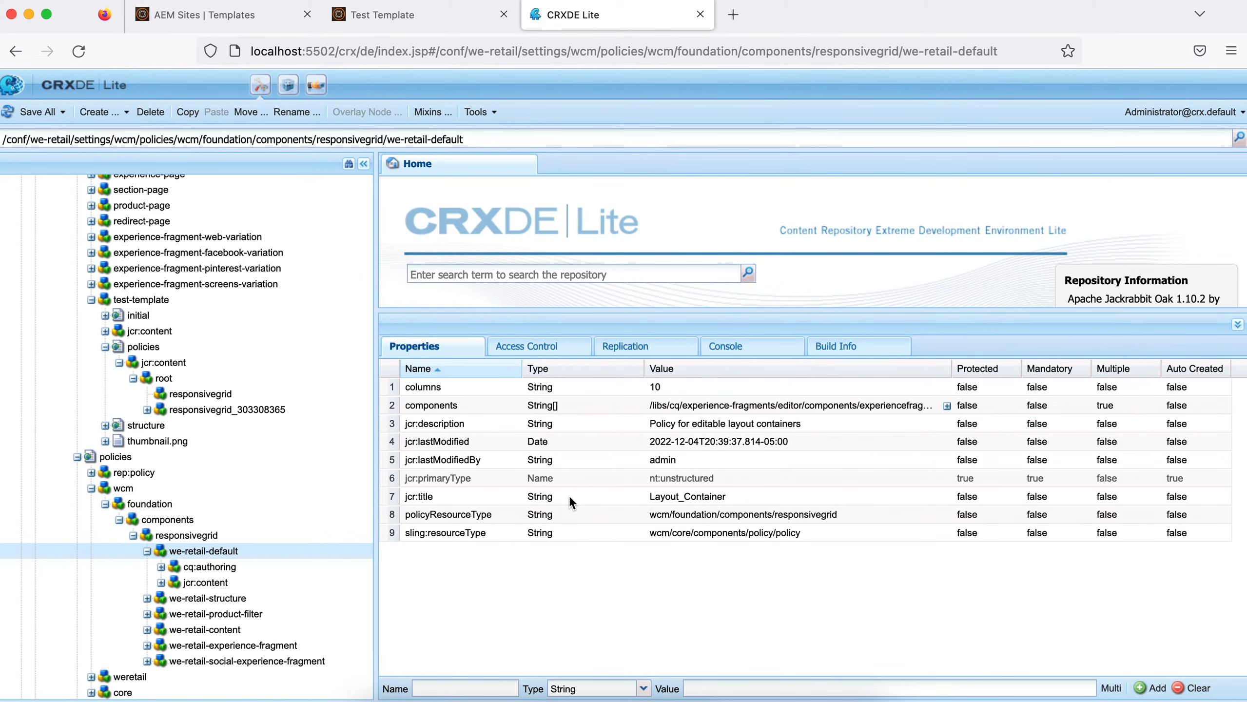
In the Test Template editor, open the policy of the wider layout container to compare its title and description with the repository node
click(432, 21)
click(412, 320)
click(173, 265)
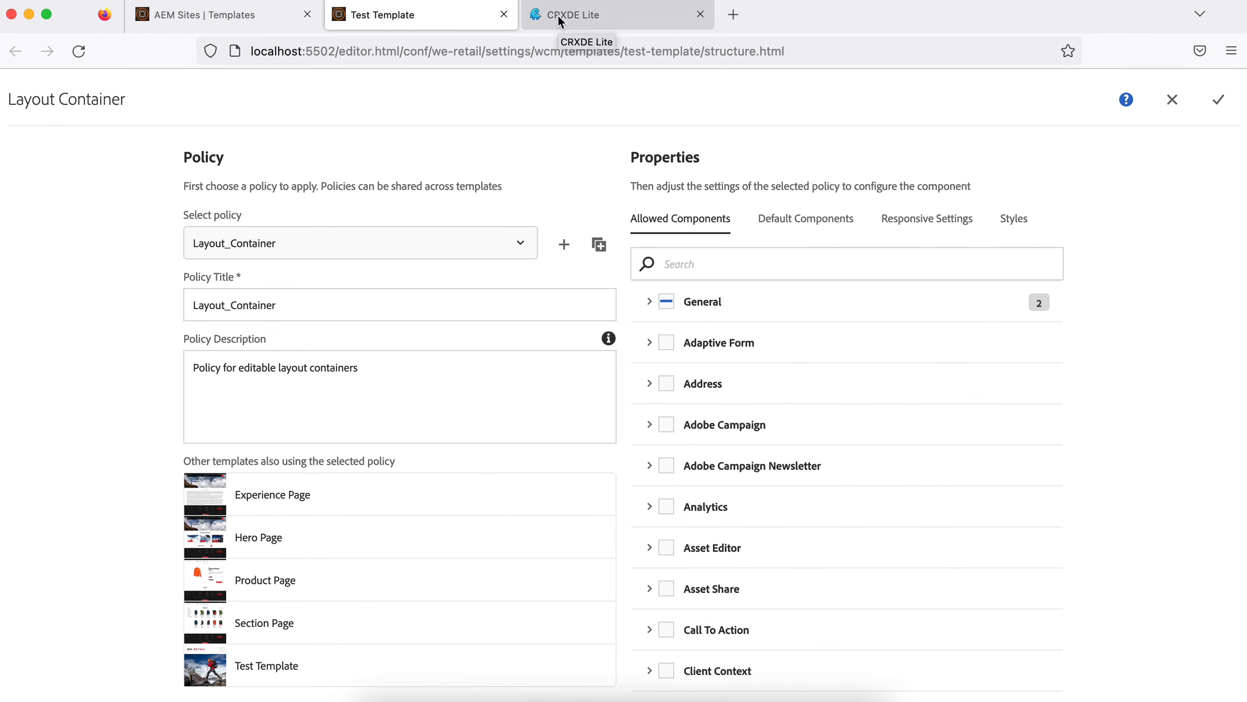
Back in CRXDE Lite, inspect the cq:policy mapping of responsivegrid_303308365 and the properties of the we-retail-content policy it references
click(618, 19)
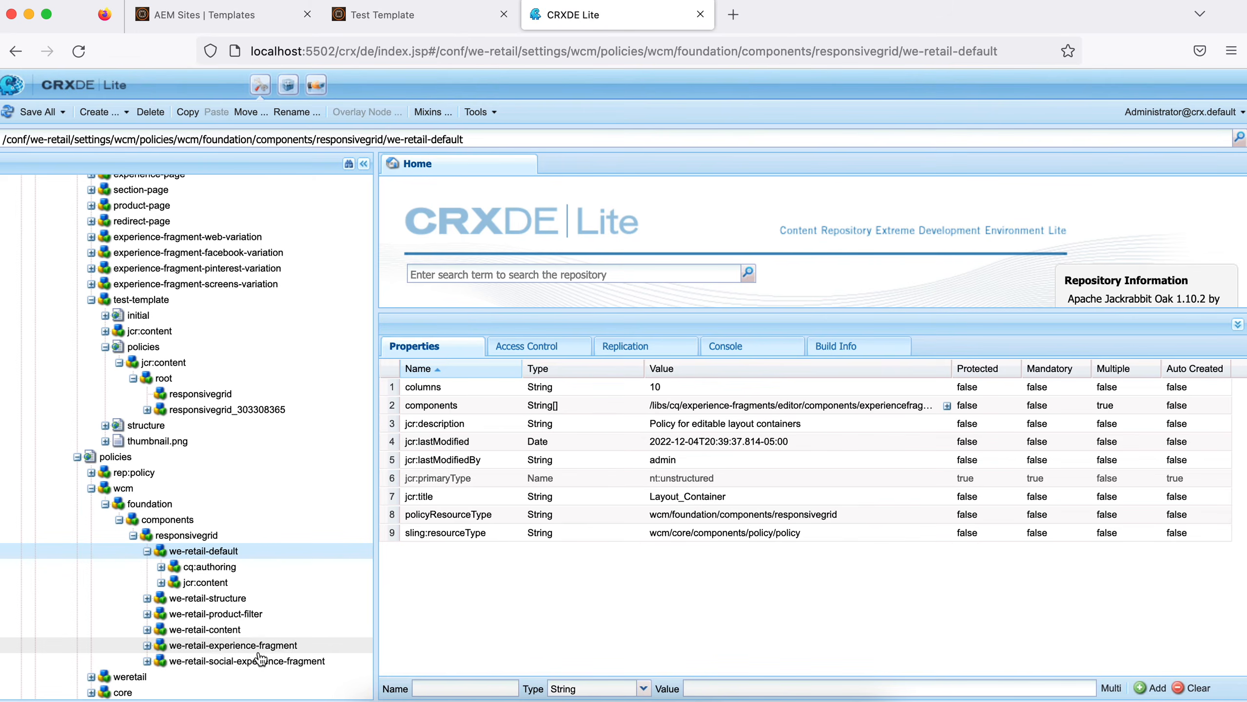
click(210, 412)
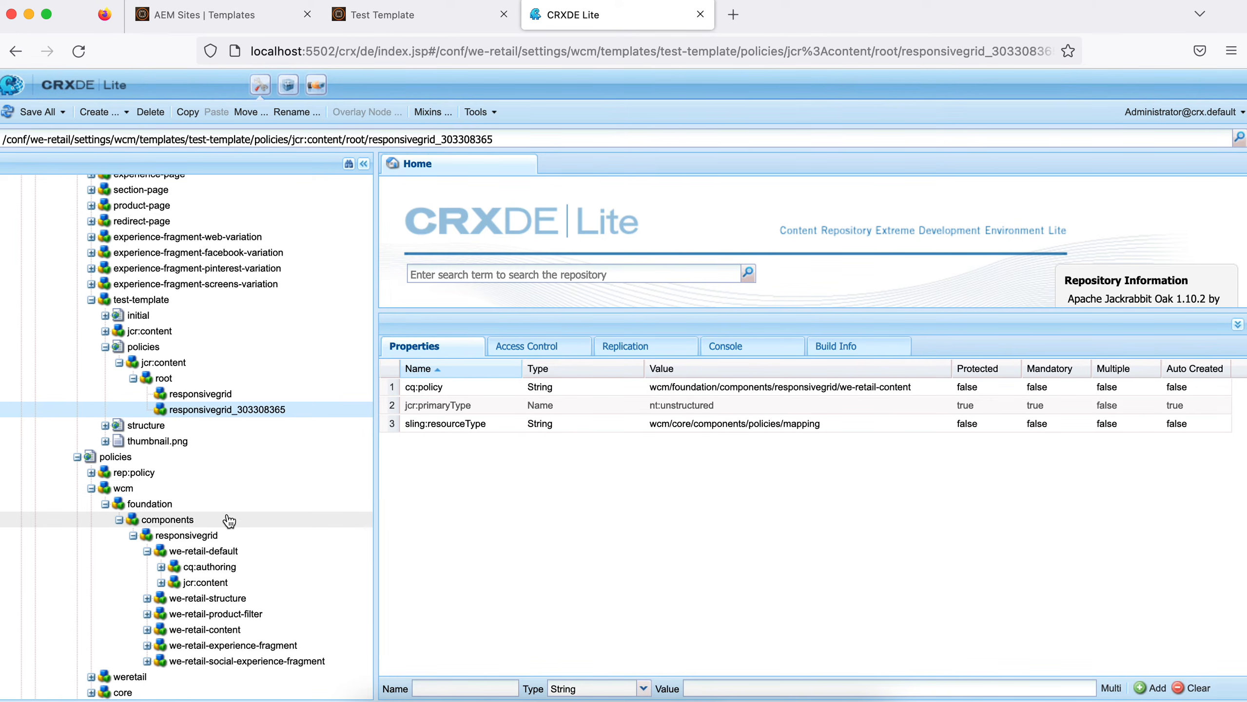
scroll(216, 517, down, 2)
click(146, 501)
click(221, 547)
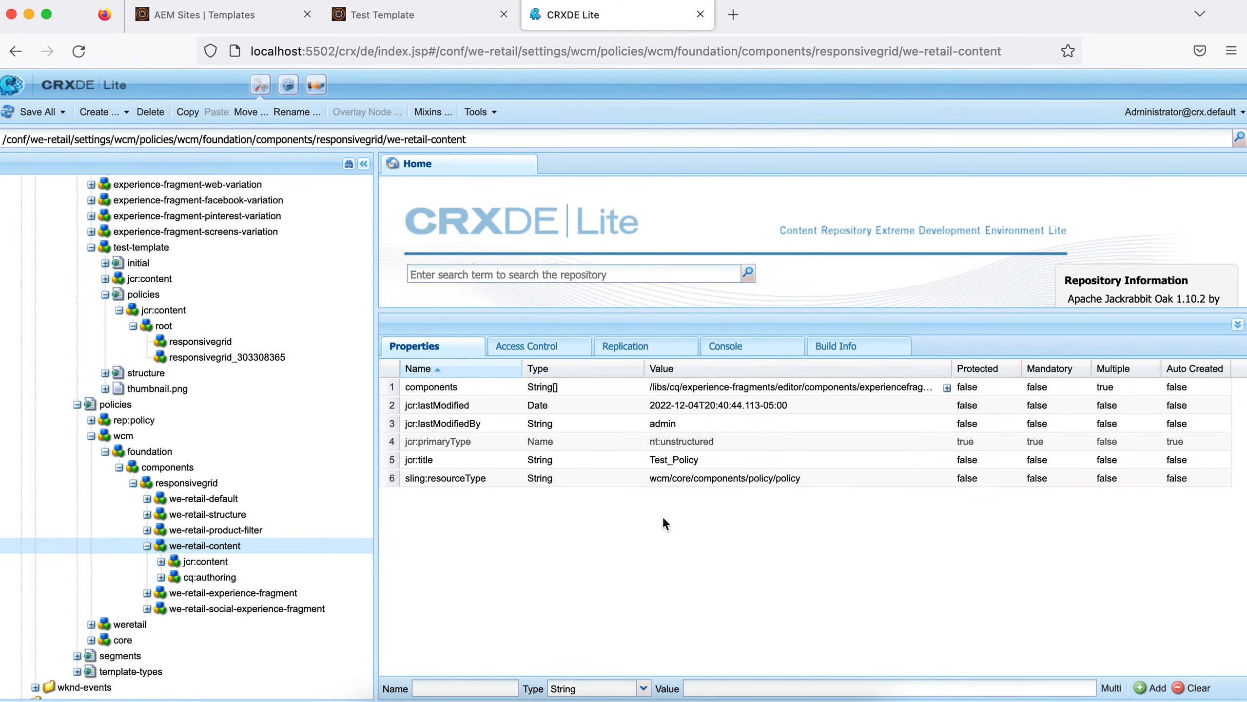
In the template editor, view the narrower layout container's policy, then return to CRXDE Lite and collapse the matching we-retail-content node
click(393, 15)
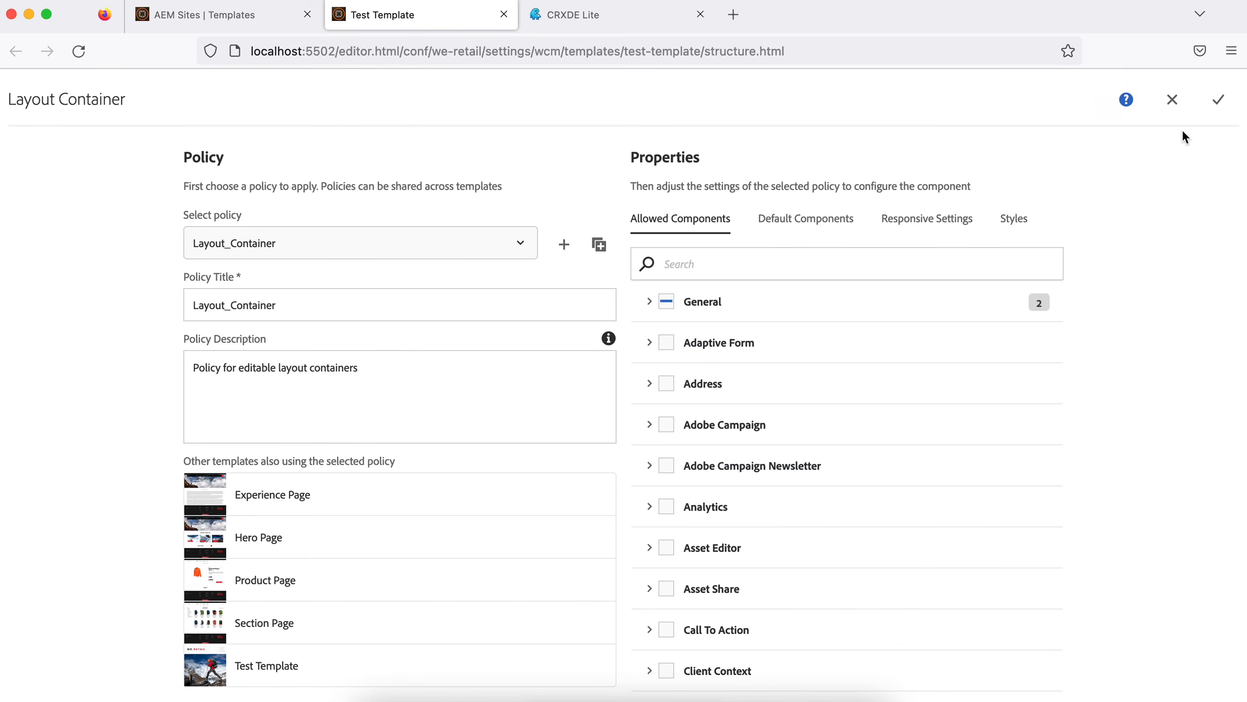
click(1172, 100)
click(978, 321)
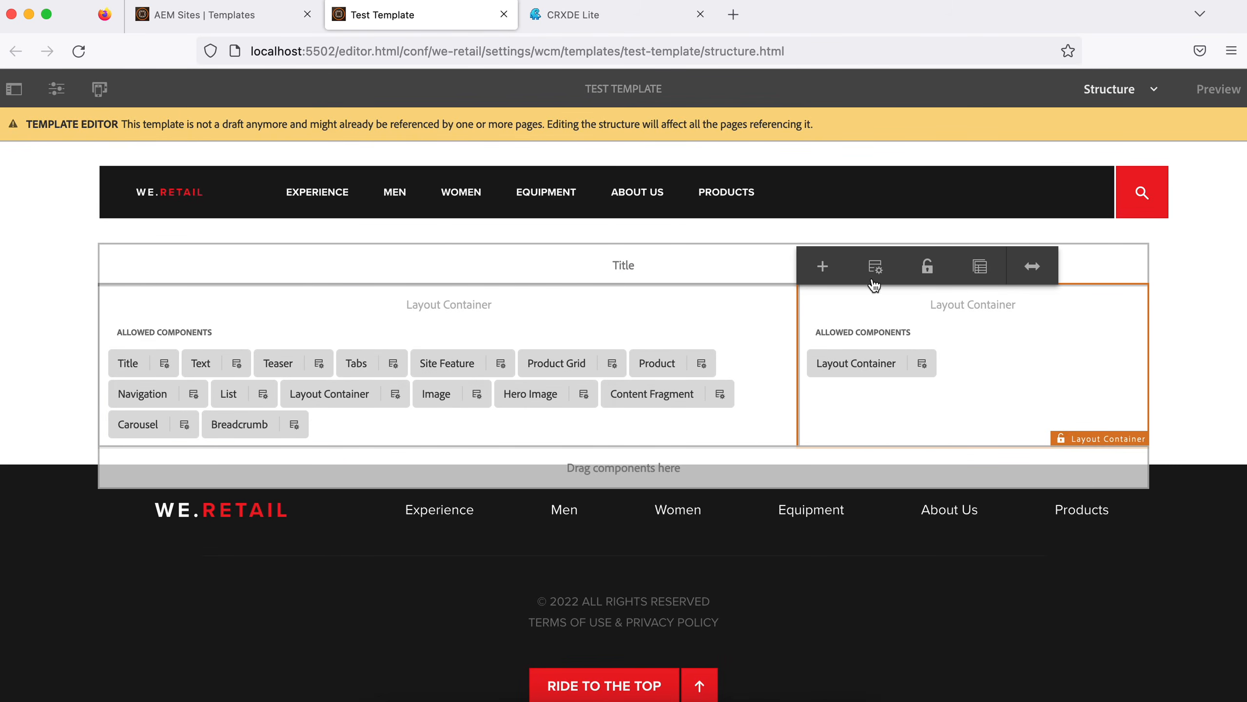
click(875, 267)
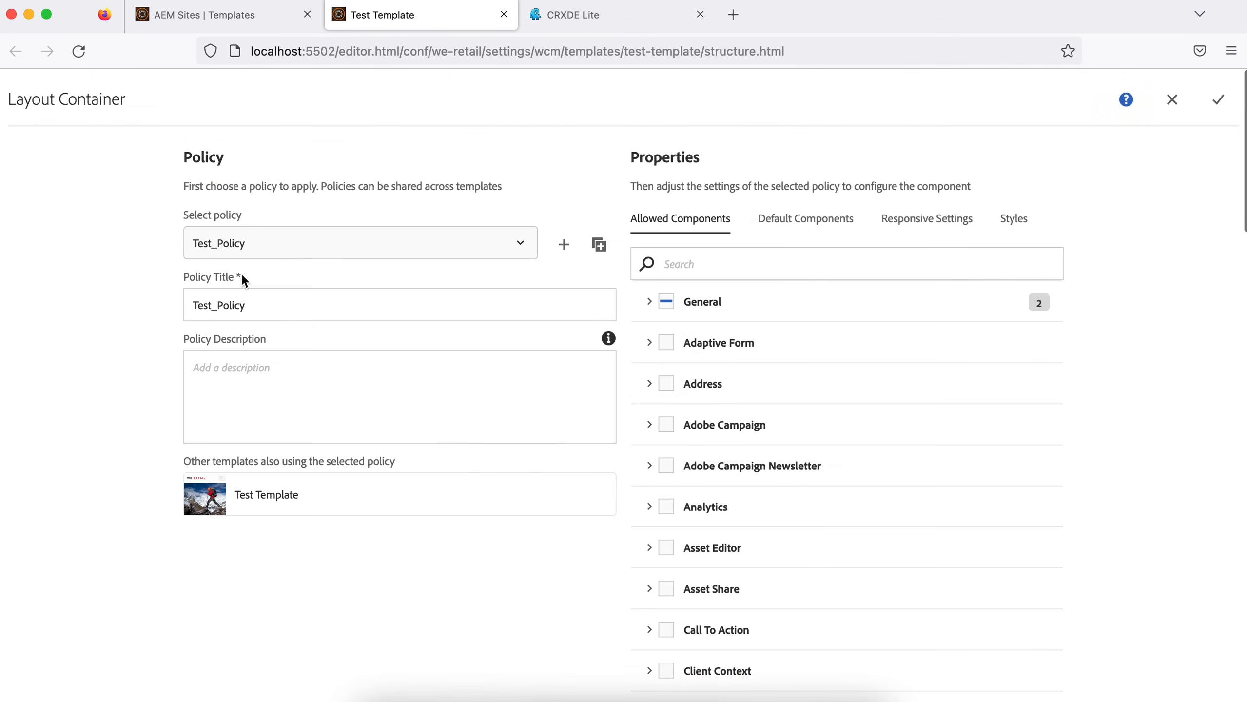
click(583, 13)
click(146, 546)
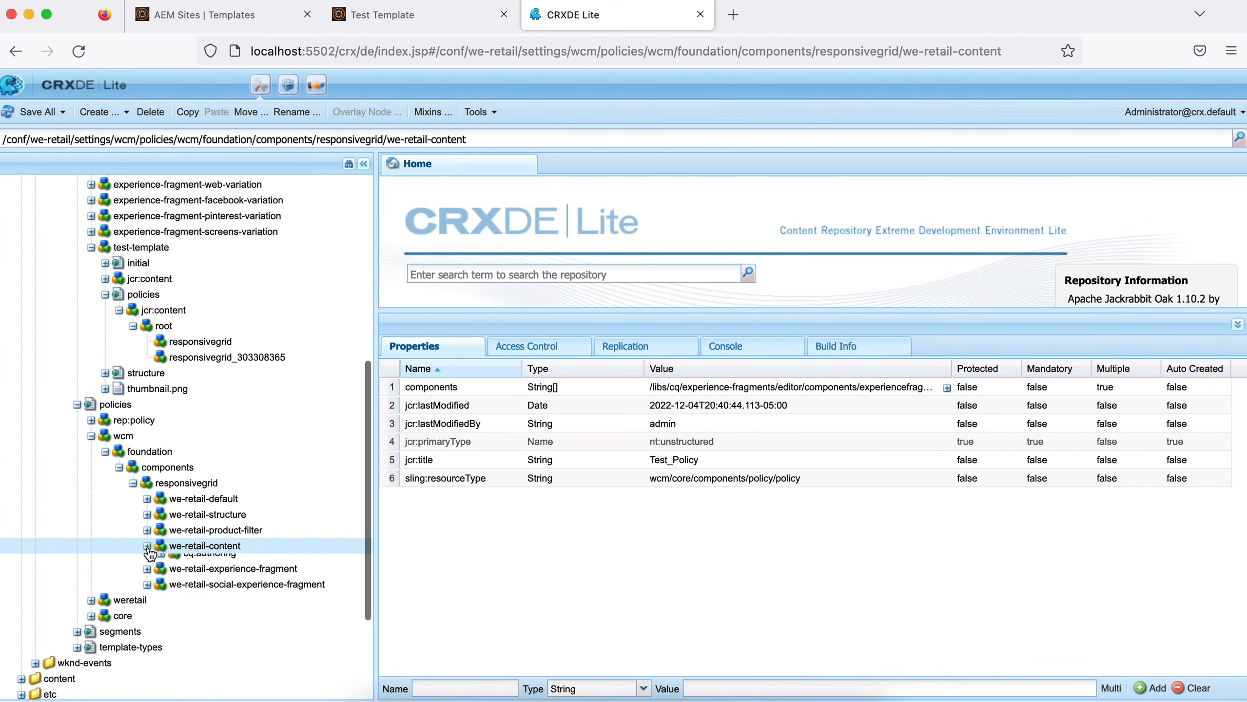